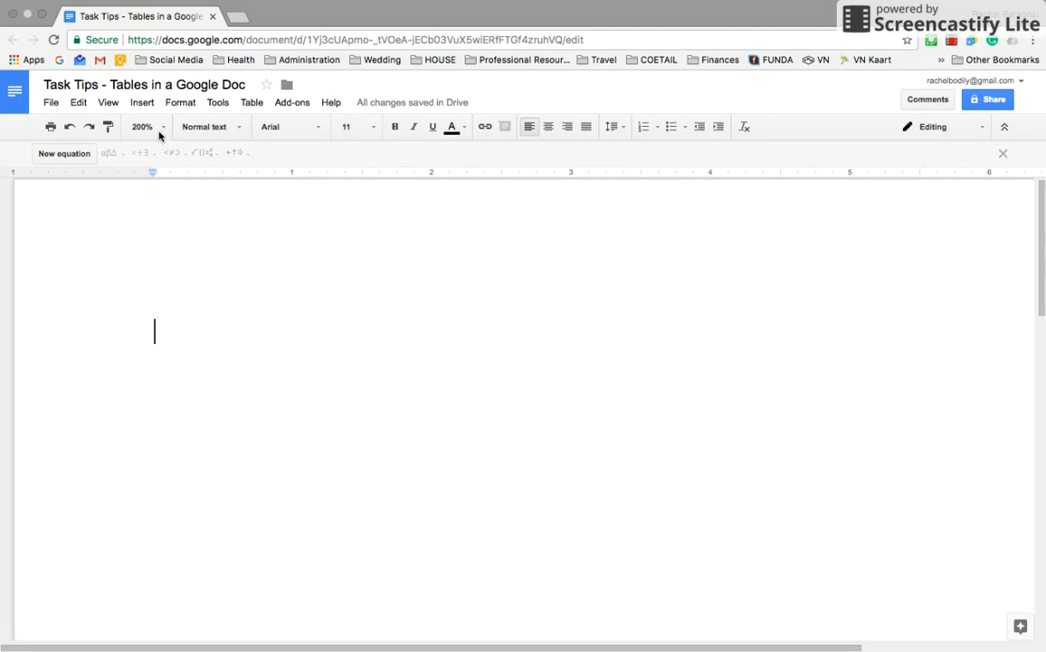
Step: Set the page zoom to 150%, insert a 1x1 table, then undo it
{"action": "left_click", "coordinate": [154, 128]}
{"action": "left_click", "coordinate": [152, 277]}
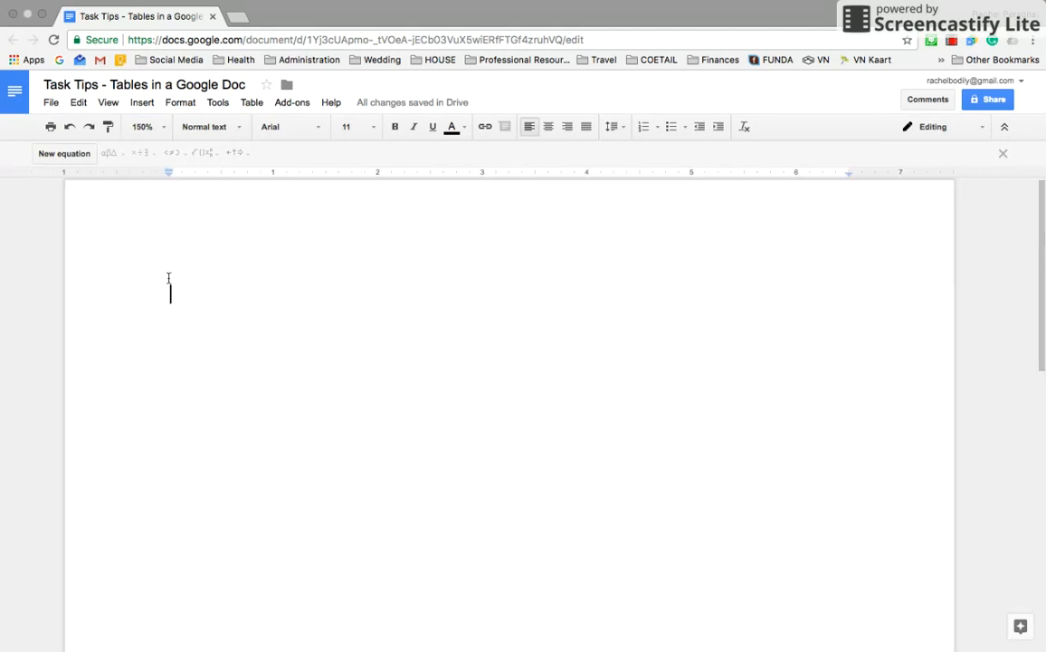
{"action": "left_click", "coordinate": [142, 103]}
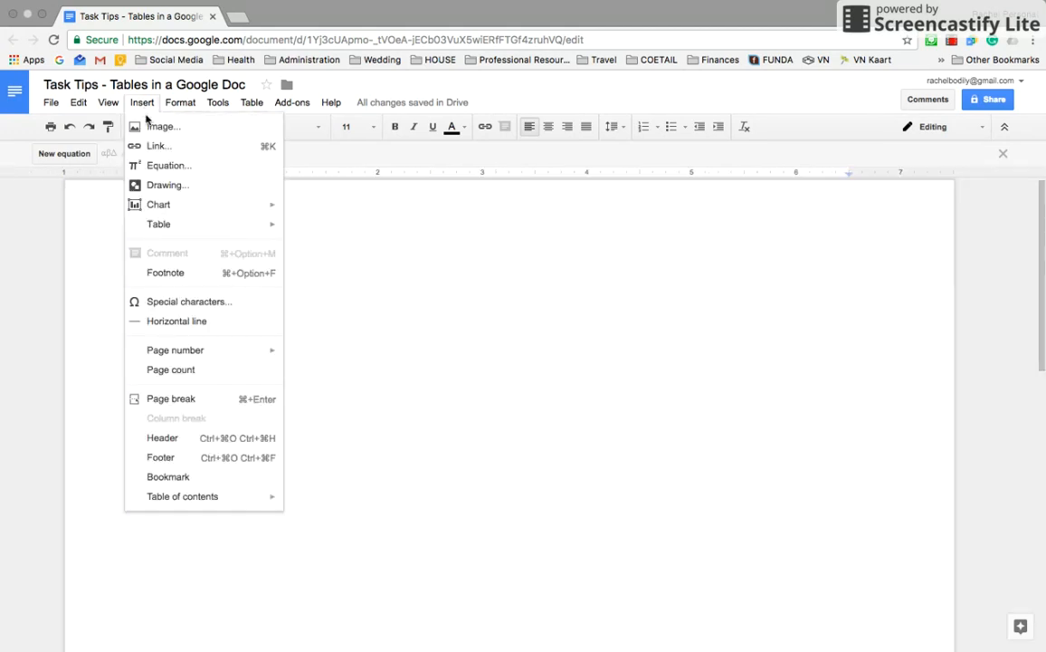
{"action": "mouse_move", "coordinate": [159, 229]}
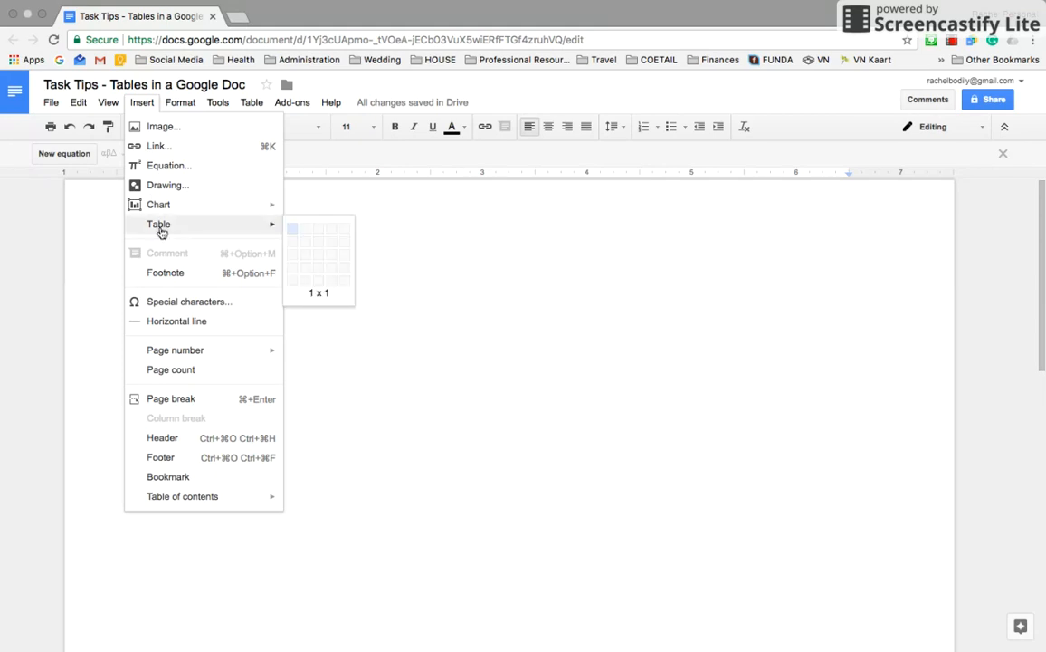
{"action": "left_click", "coordinate": [306, 281]}
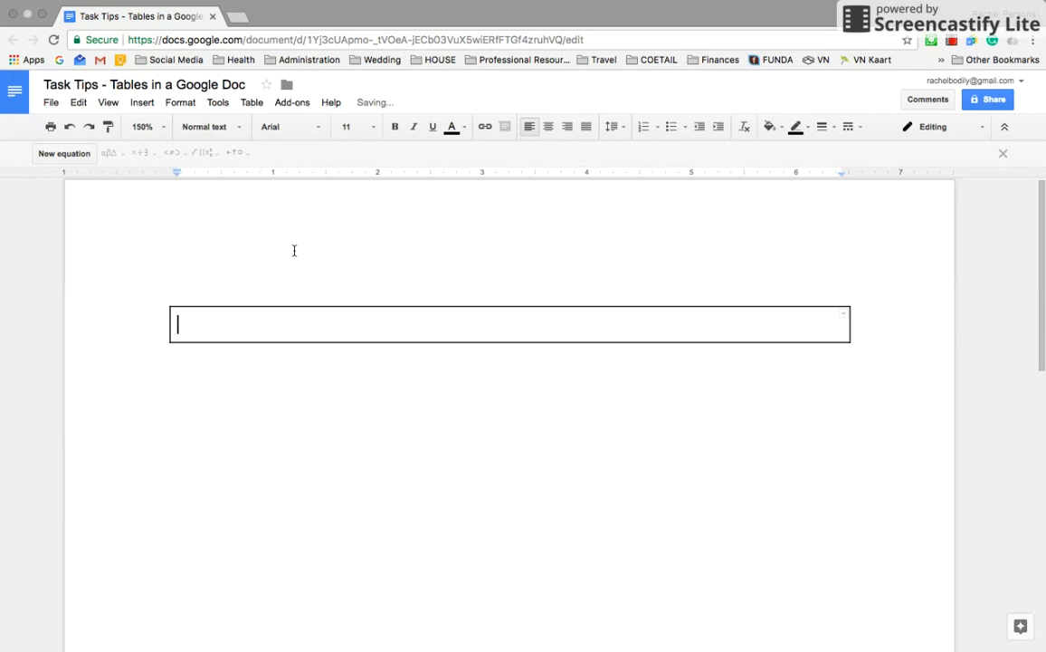
{"action": "key", "text": "super+z"}
Step: Insert a two-column by seven-row table via Insert > Table
{"action": "left_click", "coordinate": [141, 102]}
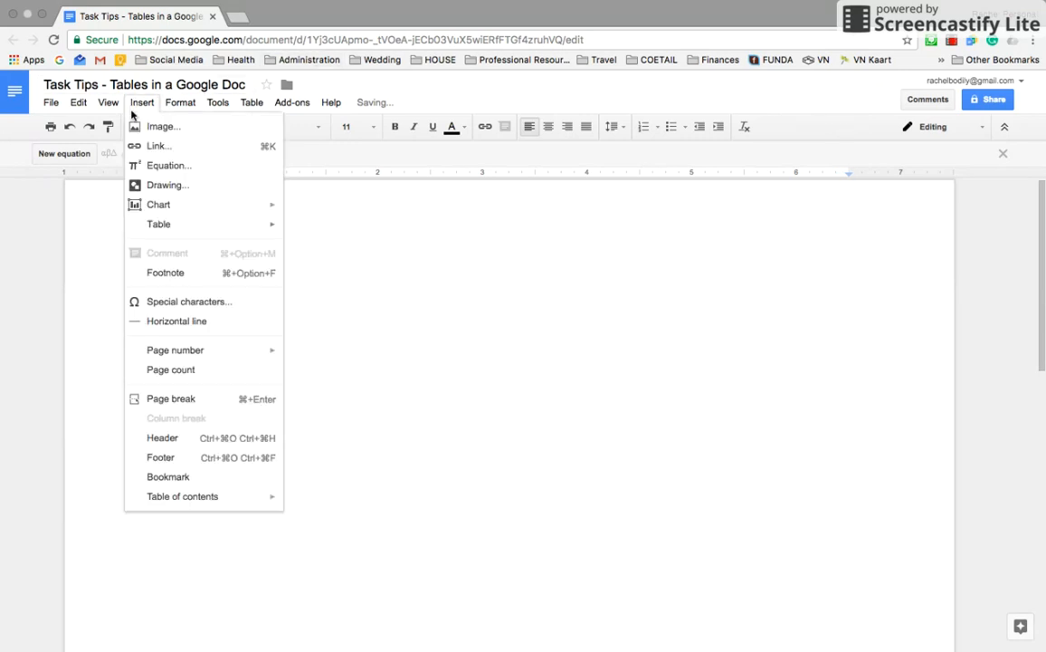
{"action": "mouse_move", "coordinate": [171, 225]}
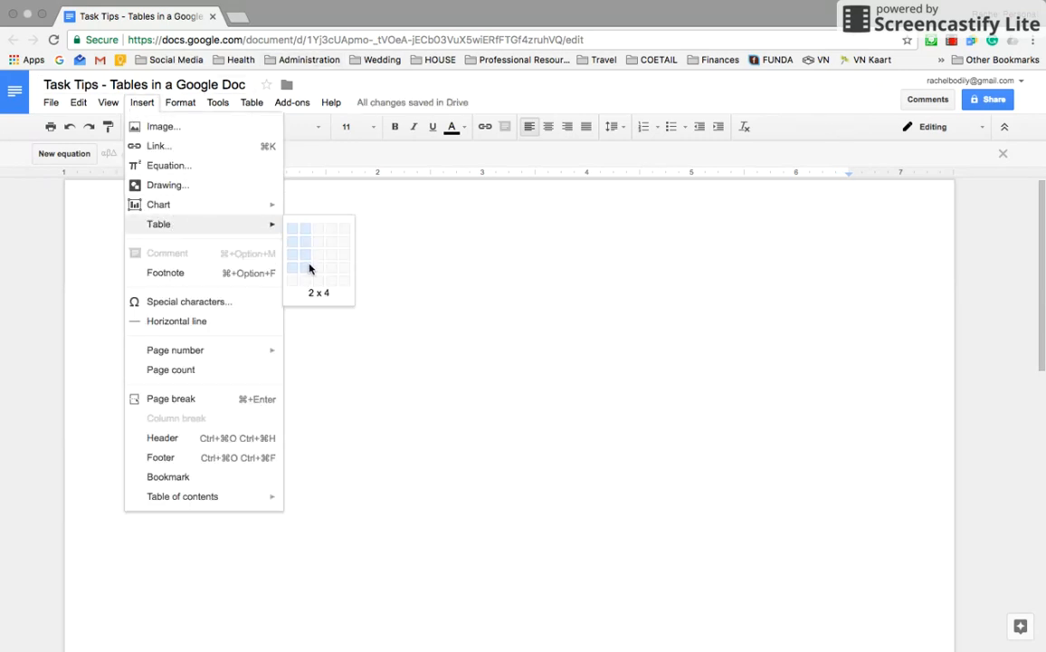
{"action": "left_click", "coordinate": [309, 312]}
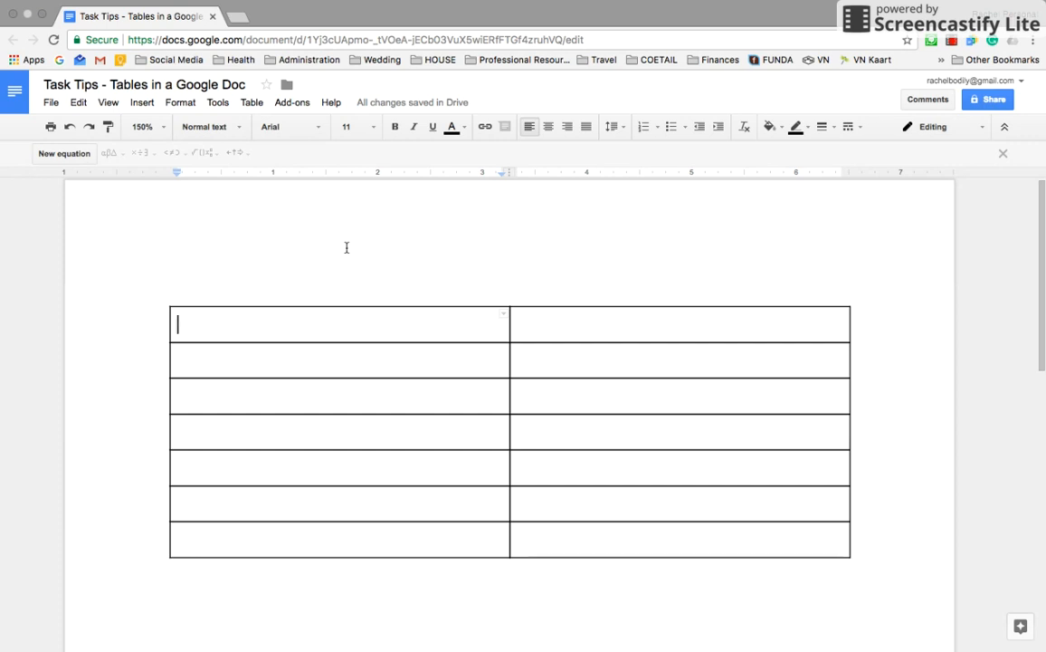
Step: Label the header cells X and Y
{"action": "type", "text": "X"}
{"action": "key", "text": "Tab"}
{"action": "type", "text": "Y"}
{"action": "key", "text": "Down"}
{"action": "key", "text": "Left"}
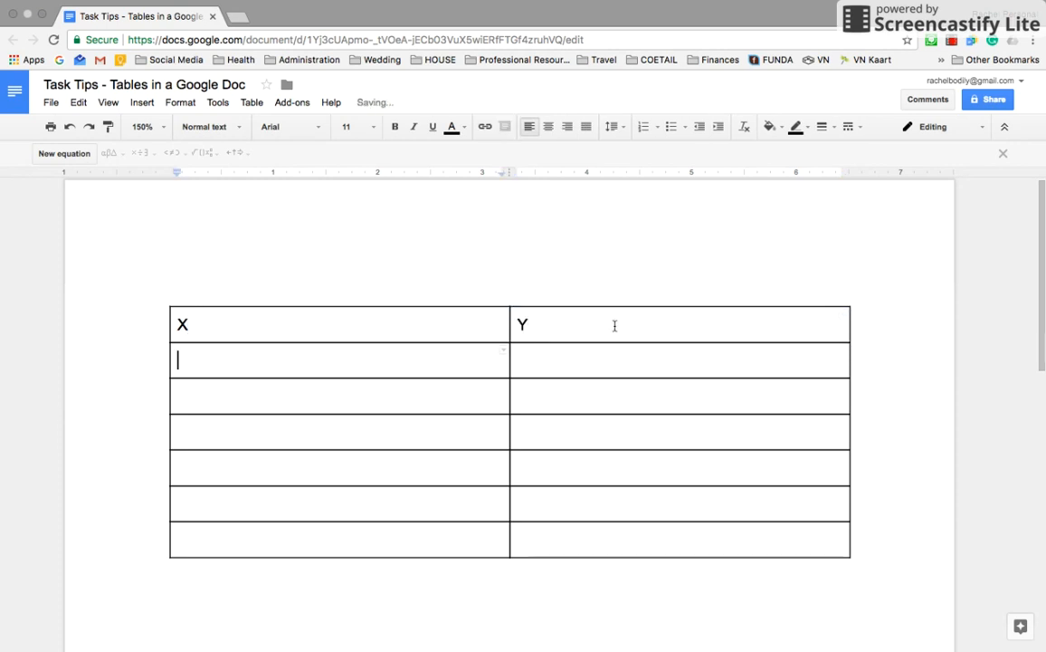
Step: Number the cells down the X column 1 through 6
{"action": "type", "text": "1"}
{"action": "key", "text": "Down"}
{"action": "type", "text": "2"}
{"action": "key", "text": "Down"}
{"action": "type", "text": "3"}
{"action": "key", "text": "Down"}
{"action": "type", "text": "4"}
{"action": "key", "text": "Down"}
{"action": "type", "text": "4"}
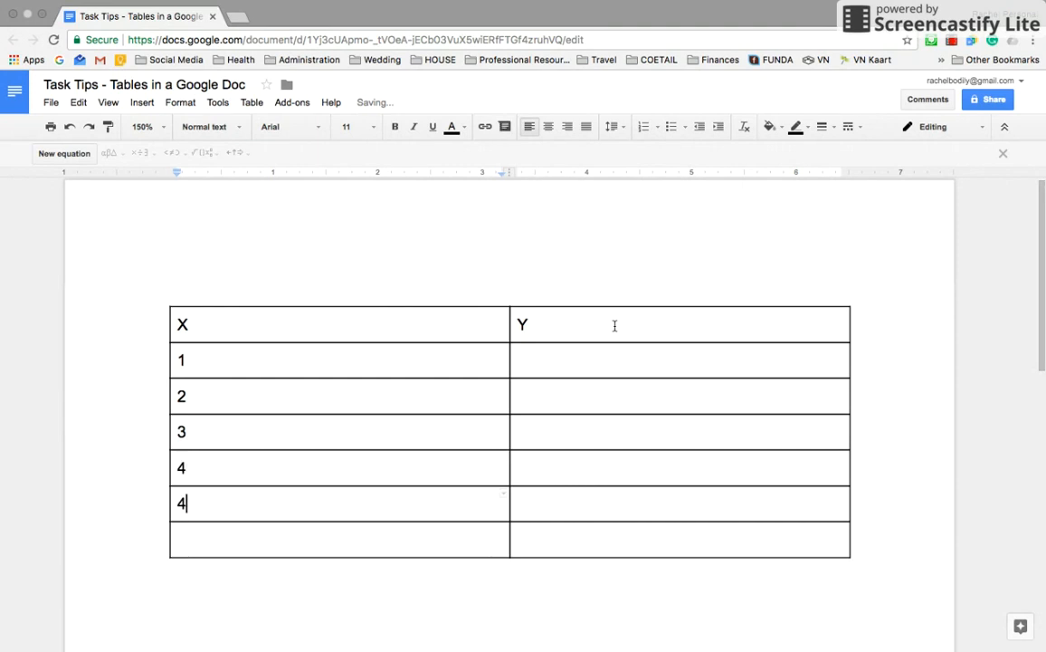
{"action": "key", "text": "Down"}
{"action": "key", "text": "Up"}
{"action": "key", "text": "Down"}
{"action": "type", "text": "6"}
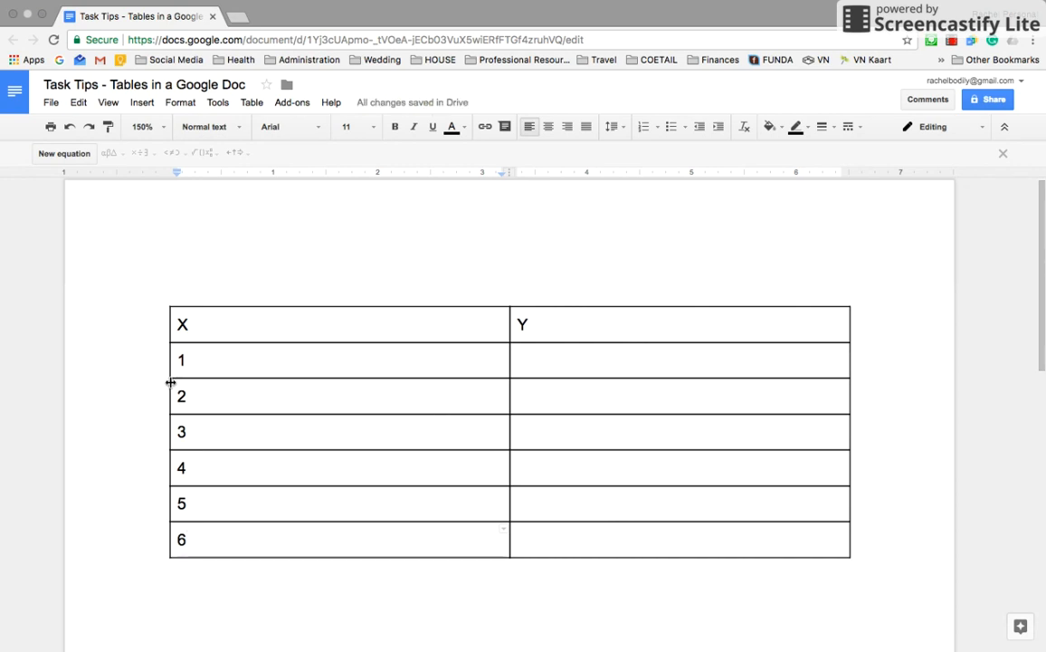
Step: Narrow the table by dragging its left and right borders inward
{"action": "left_click_drag", "start_coordinate": [172, 383], "coordinate": [376, 369]}
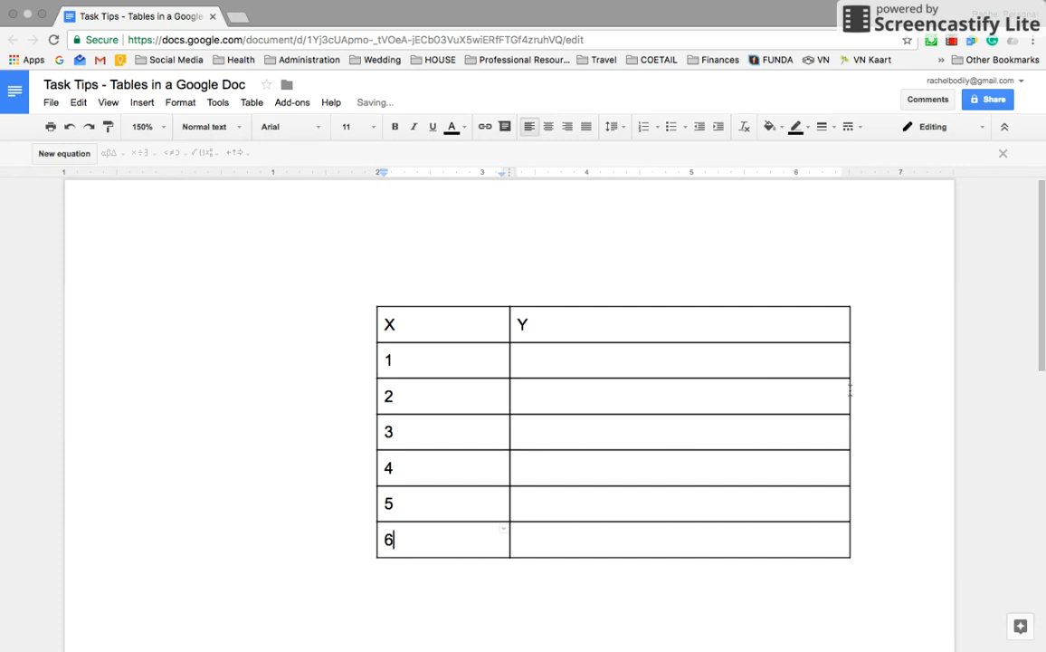
{"action": "left_click_drag", "start_coordinate": [848, 390], "coordinate": [624, 387]}
{"action": "left_click_drag", "start_coordinate": [582, 326], "coordinate": [387, 317]}
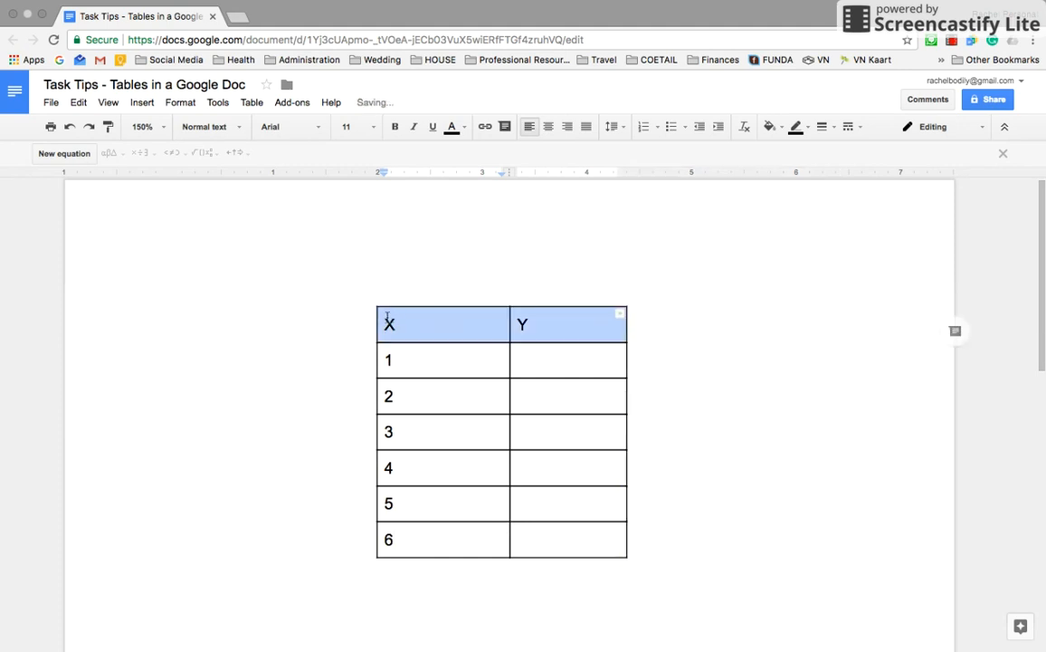
Step: Center-align all the text in the XYZ table
{"action": "left_click_drag", "start_coordinate": [598, 533], "coordinate": [406, 336]}
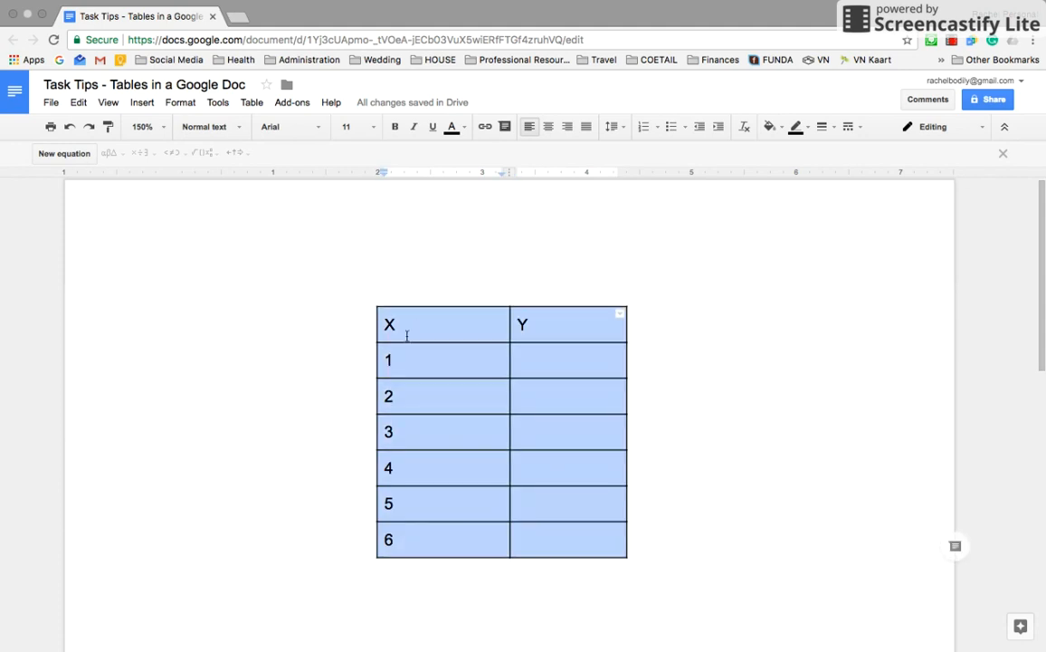
{"action": "left_click", "coordinate": [548, 127]}
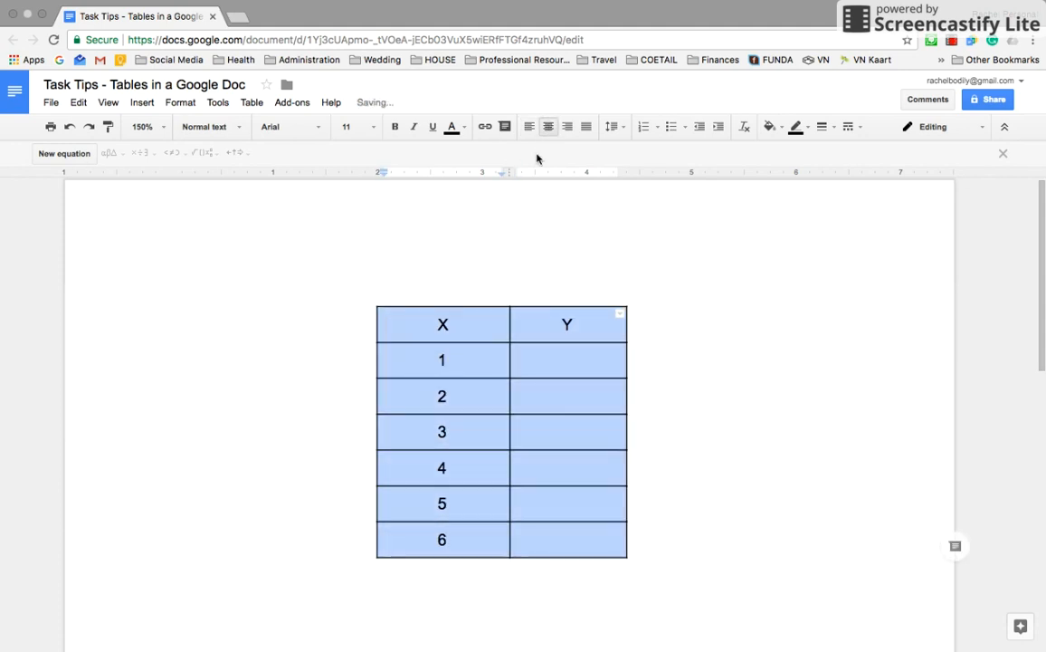
{"action": "left_click", "coordinate": [596, 325]}
Step: Bold the X and Y header row and give it a pale lavender background
{"action": "left_click_drag", "start_coordinate": [596, 325], "coordinate": [428, 320]}
{"action": "key", "text": "ctrl+b"}
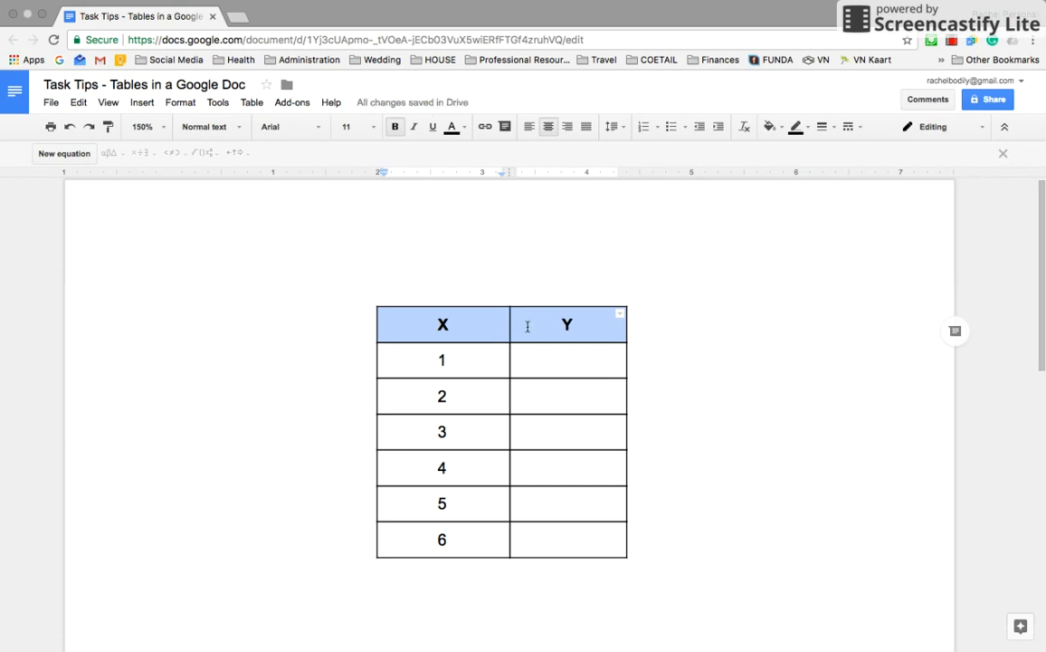
{"action": "left_click", "coordinate": [776, 129]}
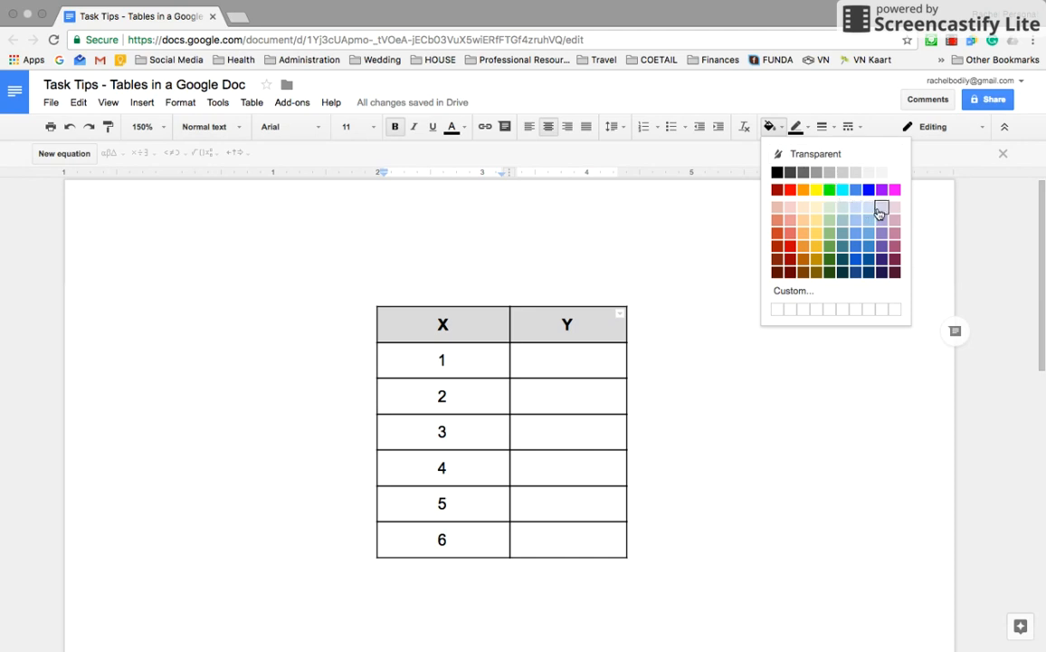
{"action": "left_click", "coordinate": [856, 220]}
{"action": "left_click", "coordinate": [752, 345]}
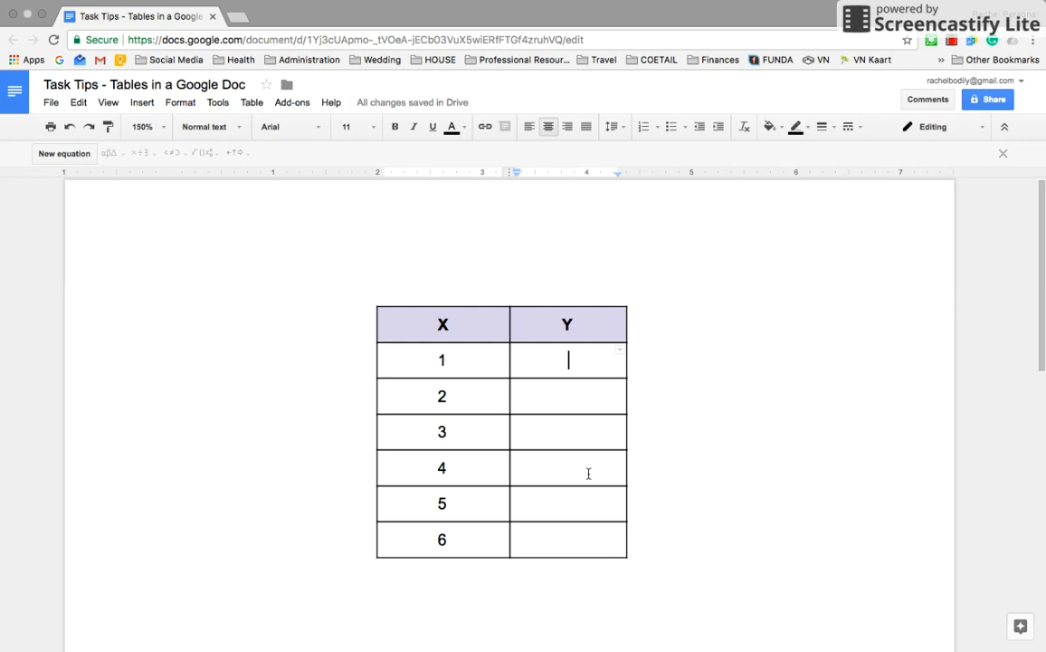
Step: Insert an empty column to the right of the Y column
{"action": "right_click", "coordinate": [528, 321]}
{"action": "left_click", "coordinate": [503, 344]}
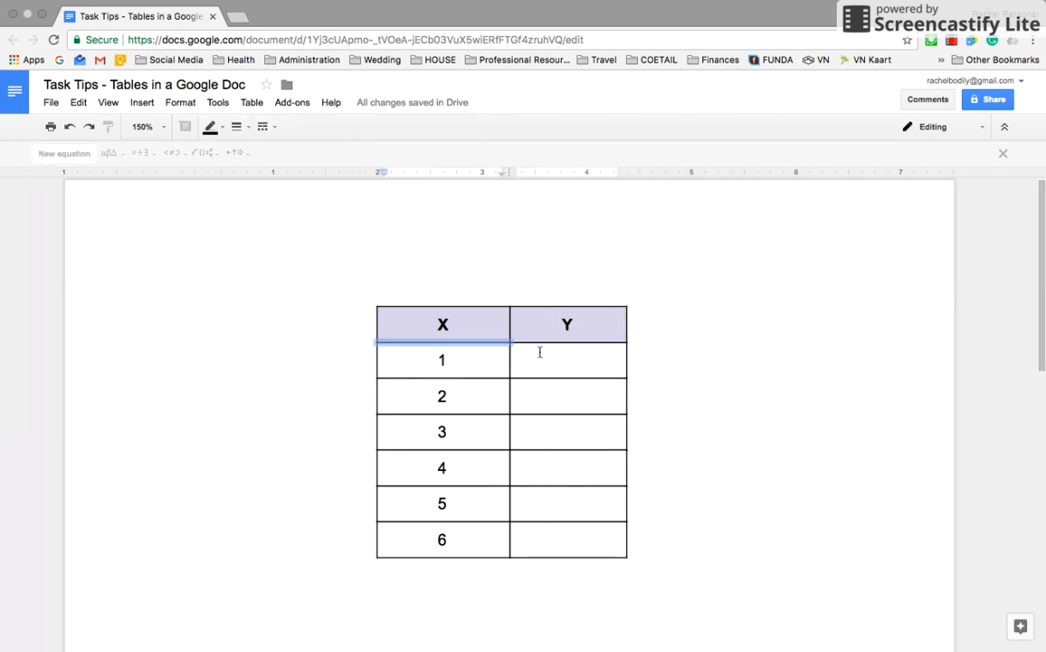
{"action": "right_click", "coordinate": [542, 324]}
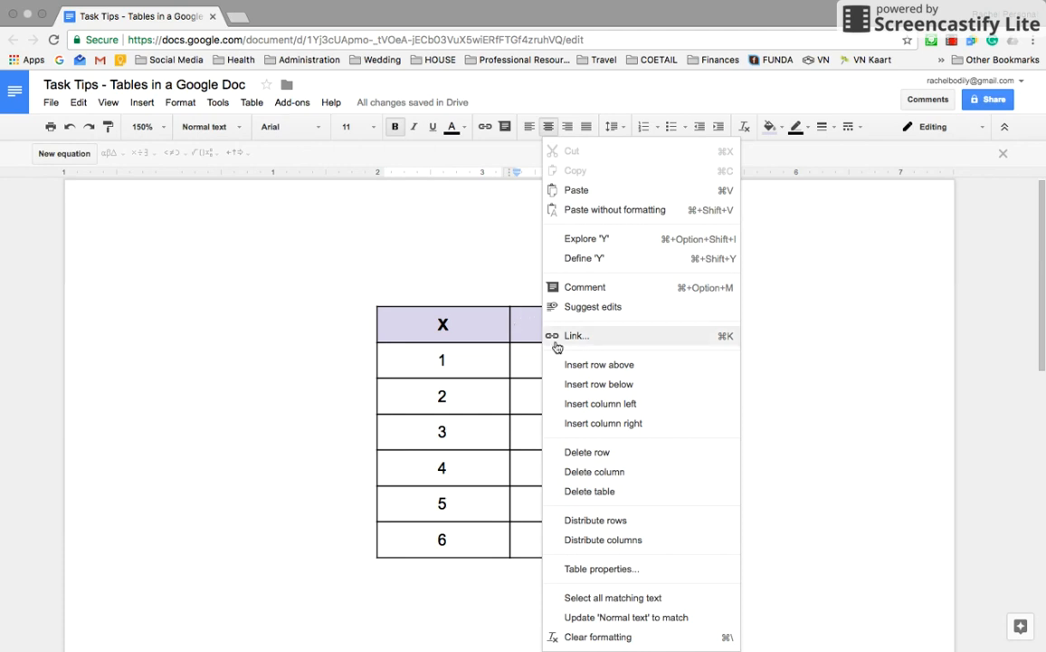
{"action": "right_click", "coordinate": [521, 326]}
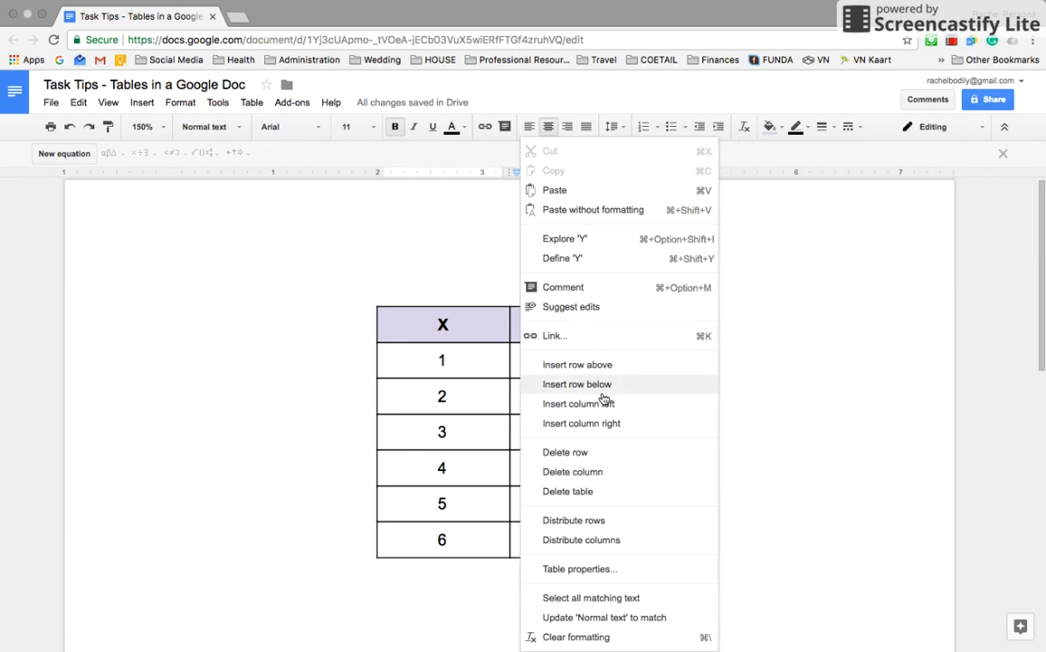
{"action": "left_click", "coordinate": [496, 392]}
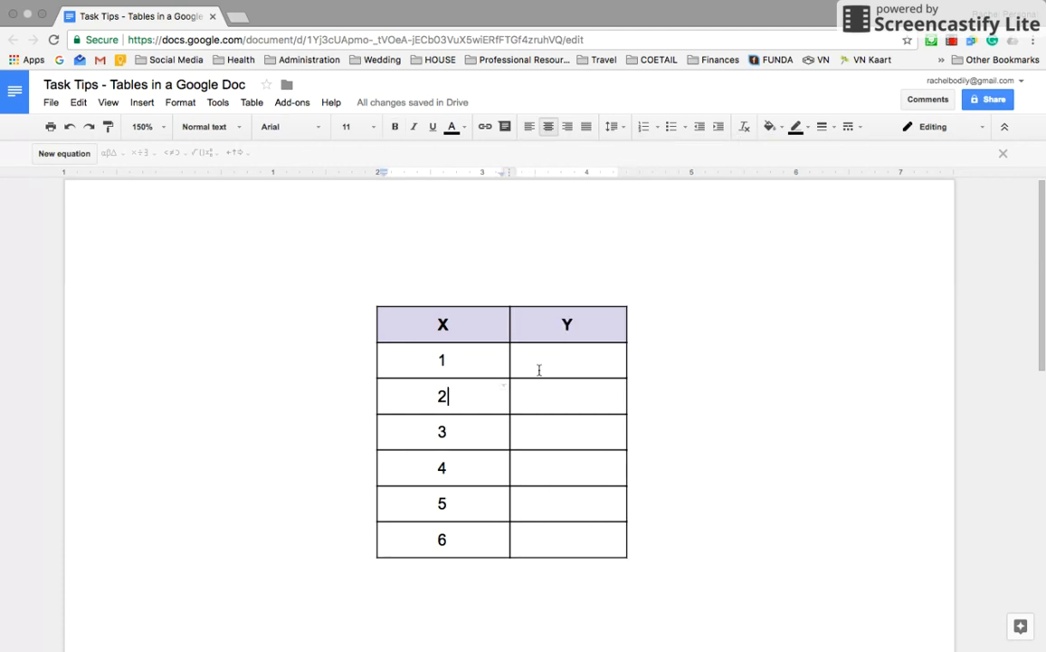
{"action": "left_click", "coordinate": [610, 329]}
{"action": "right_click", "coordinate": [605, 327]}
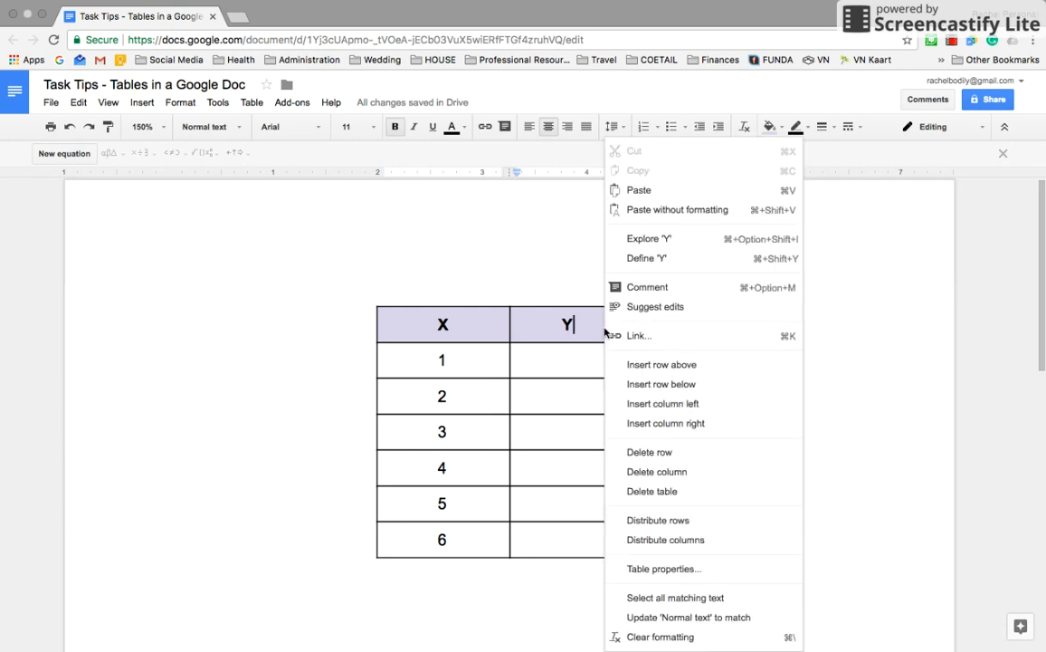
{"action": "left_click", "coordinate": [646, 423]}
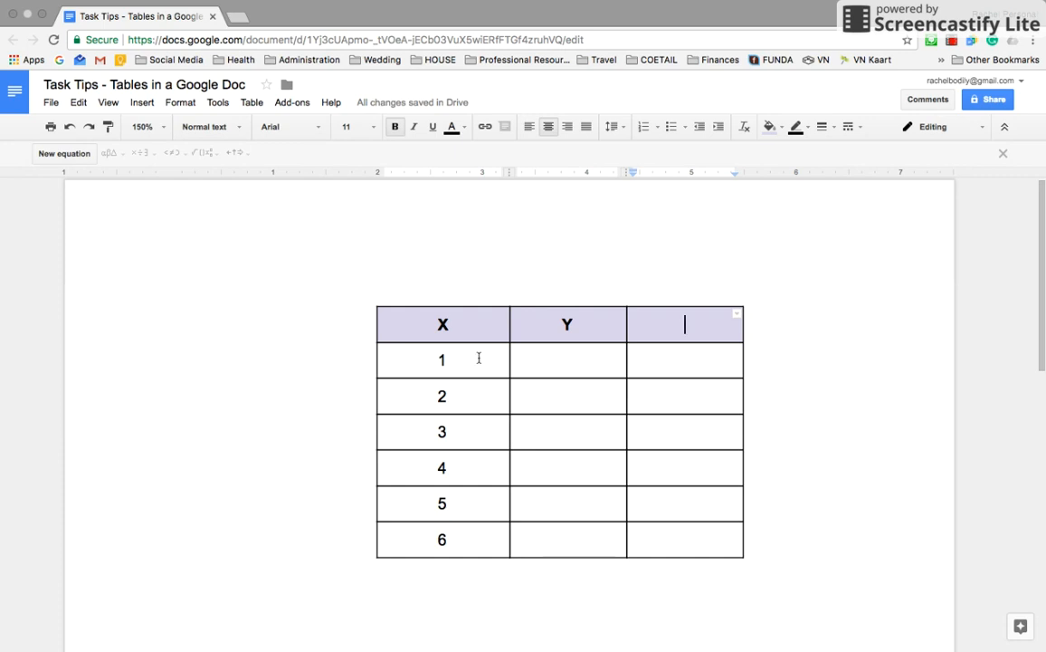
Step: Narrow the Y and third columns and label the third header cell Z
{"action": "left_click_drag", "start_coordinate": [378, 353], "coordinate": [324, 353]}
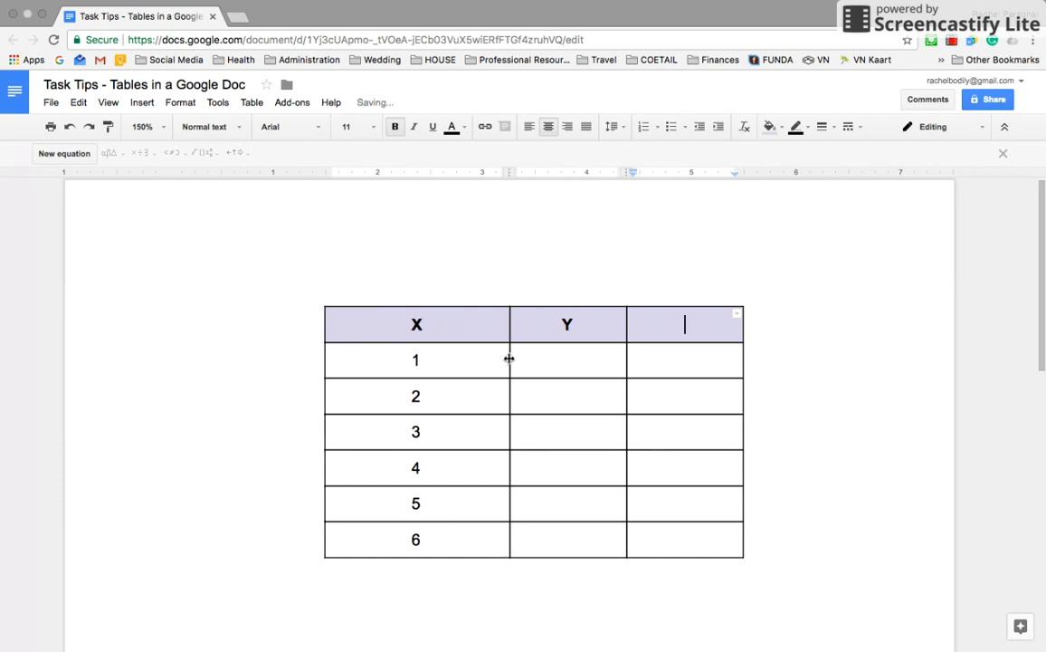
{"action": "left_click_drag", "start_coordinate": [509, 360], "coordinate": [443, 356]}
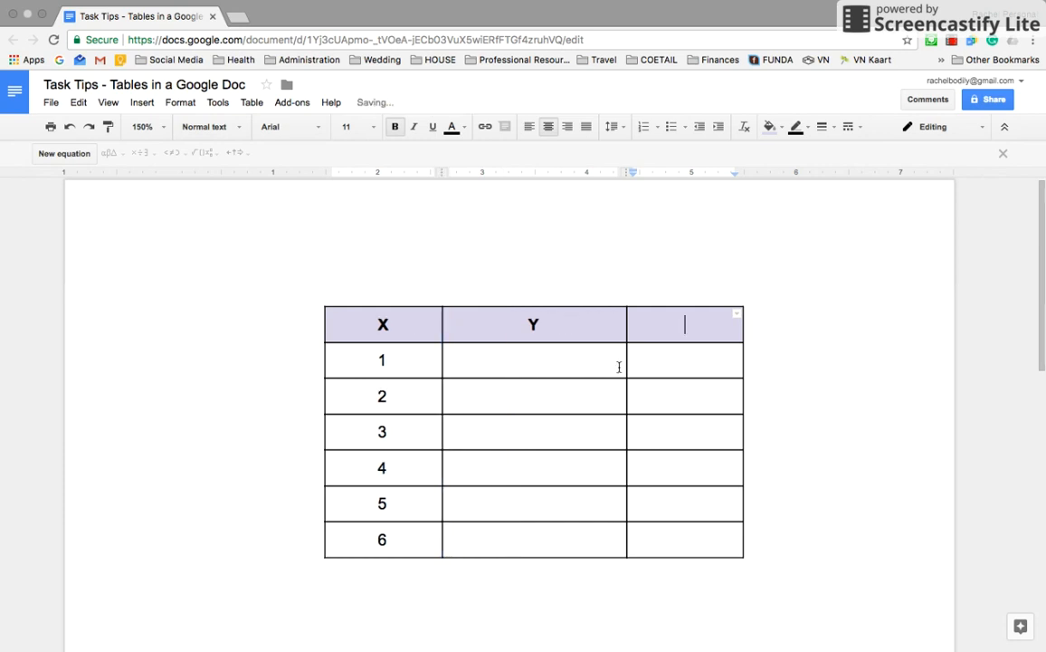
{"action": "left_click_drag", "start_coordinate": [621, 364], "coordinate": [546, 363]}
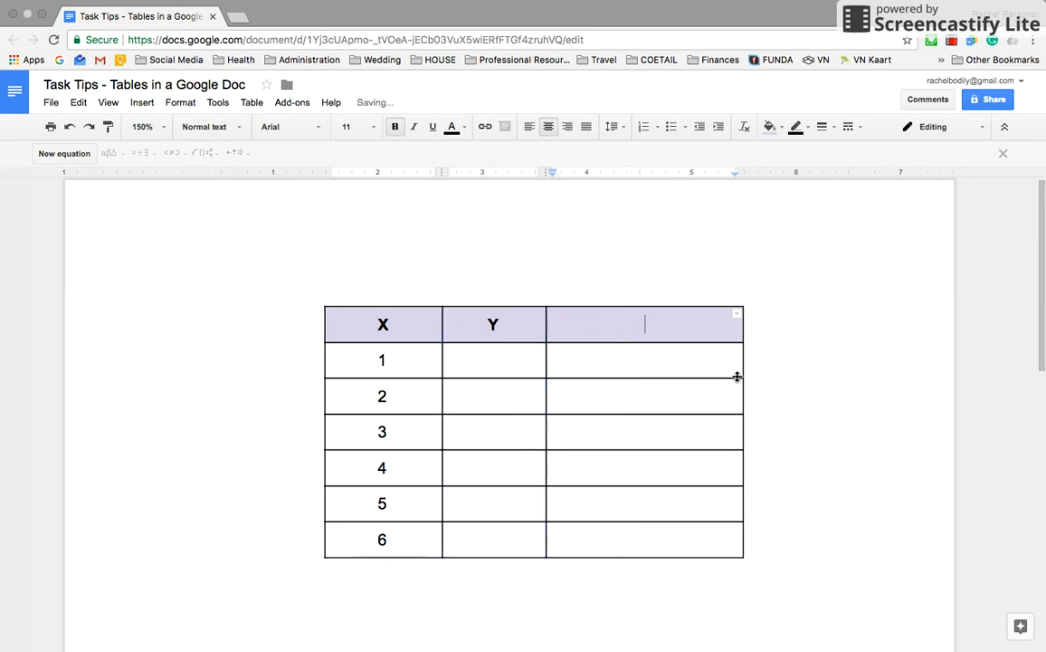
{"action": "left_click_drag", "start_coordinate": [740, 375], "coordinate": [647, 366]}
{"action": "type", "text": "Z"}
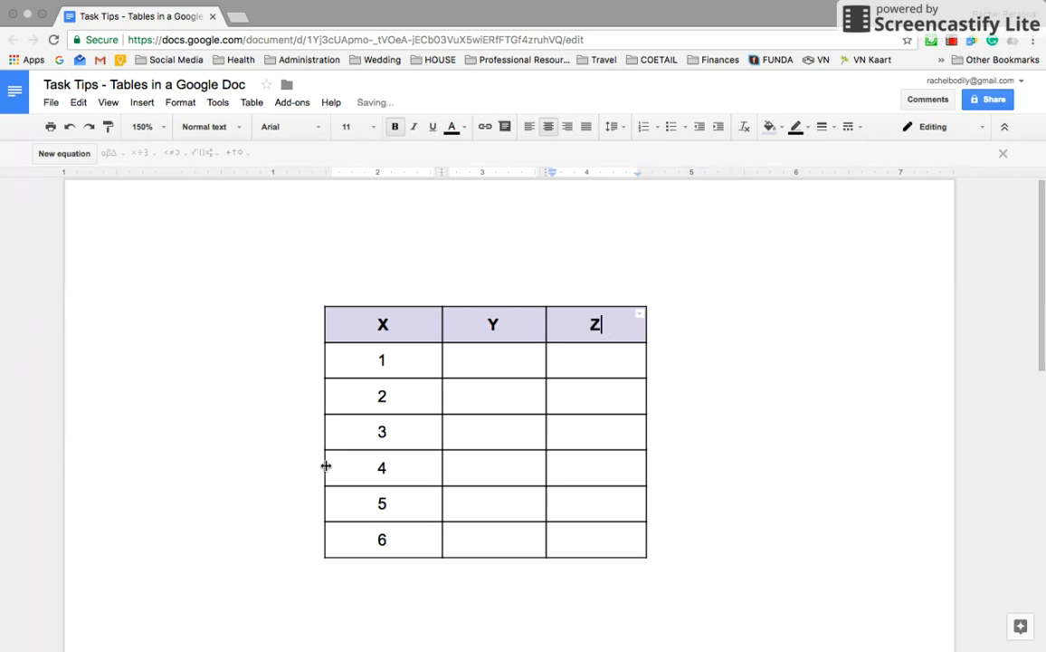
Step: Delete the table row numbered 6
{"action": "right_click", "coordinate": [328, 541]}
{"action": "left_click", "coordinate": [297, 531]}
{"action": "right_click", "coordinate": [341, 540]}
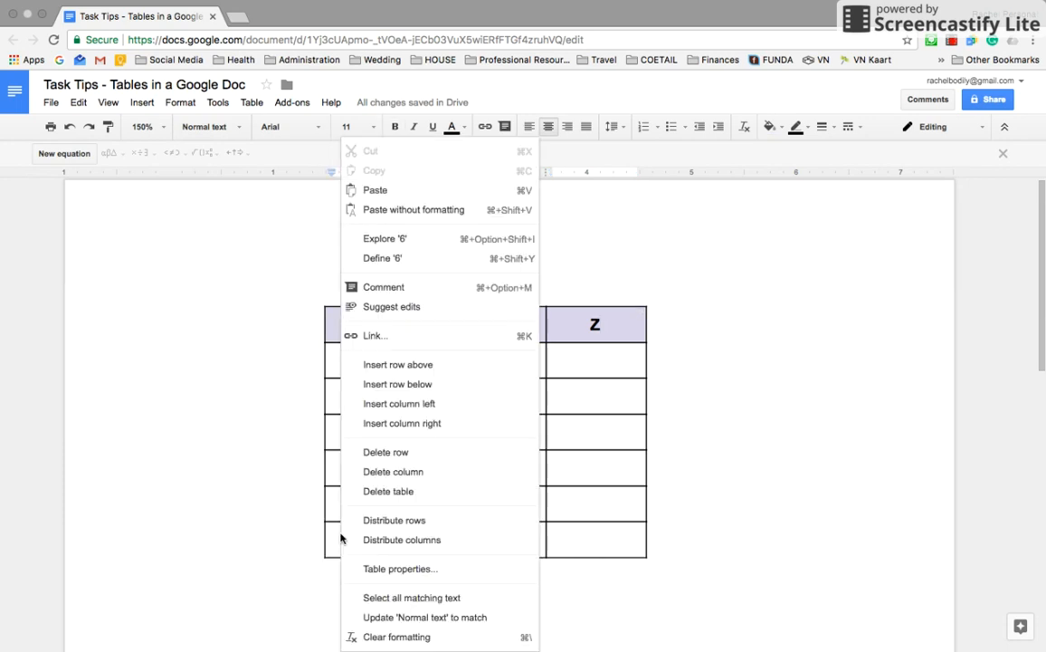
{"action": "left_click", "coordinate": [297, 534]}
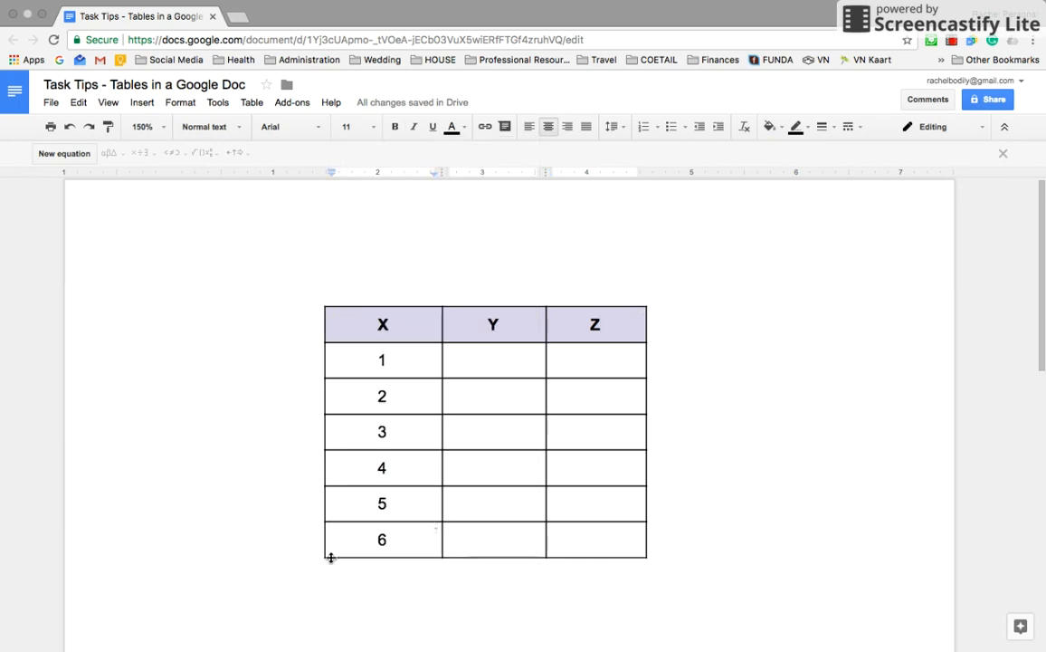
{"action": "right_click", "coordinate": [353, 538]}
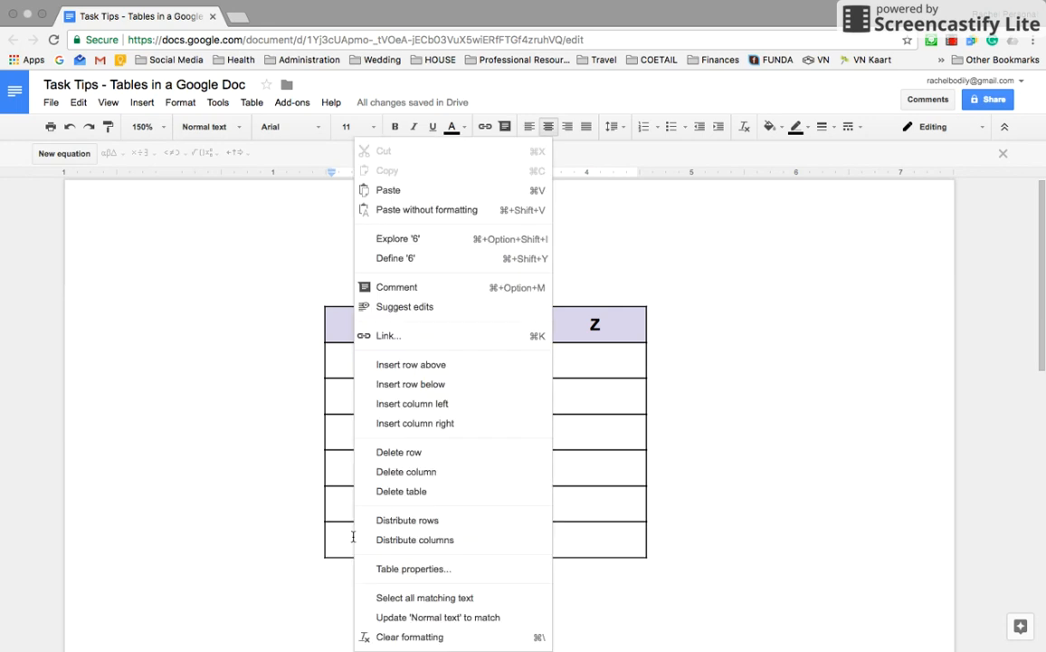
{"action": "left_click", "coordinate": [399, 452]}
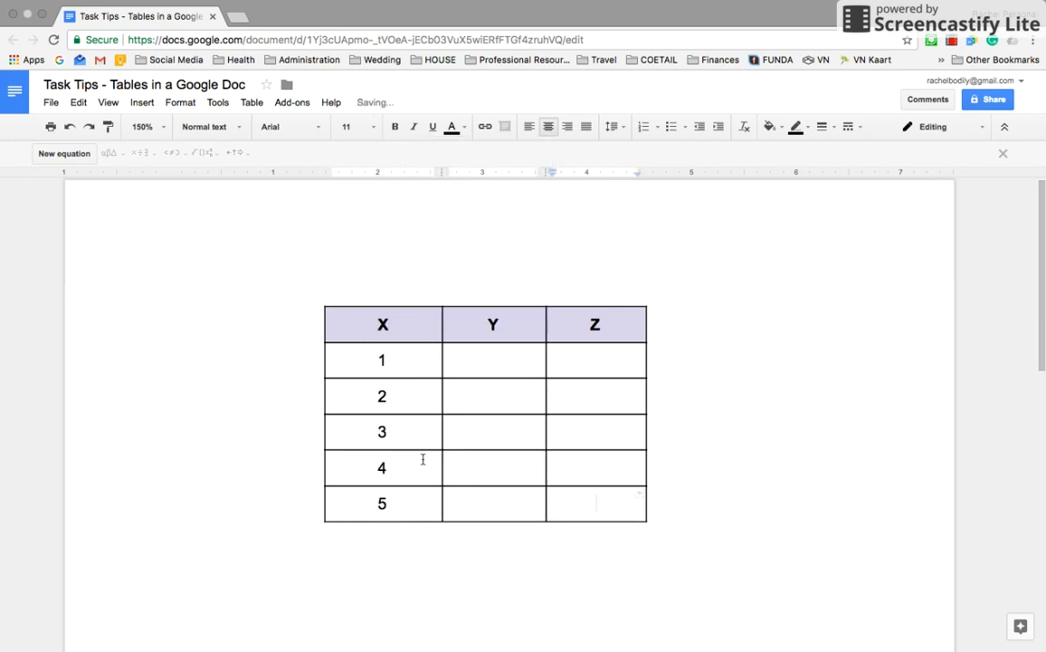
Step: Delete the whole XYZ table, then undo to restore it
{"action": "right_click", "coordinate": [585, 468]}
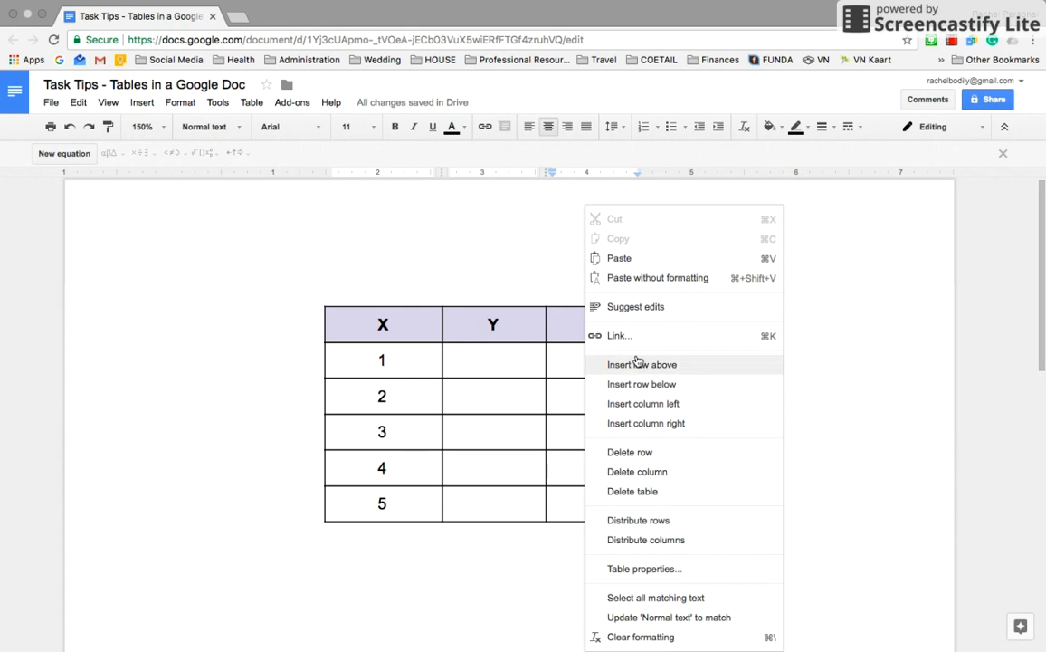
{"action": "scroll", "coordinate": [529, 401], "scroll_direction": "down", "scroll_amount": 1}
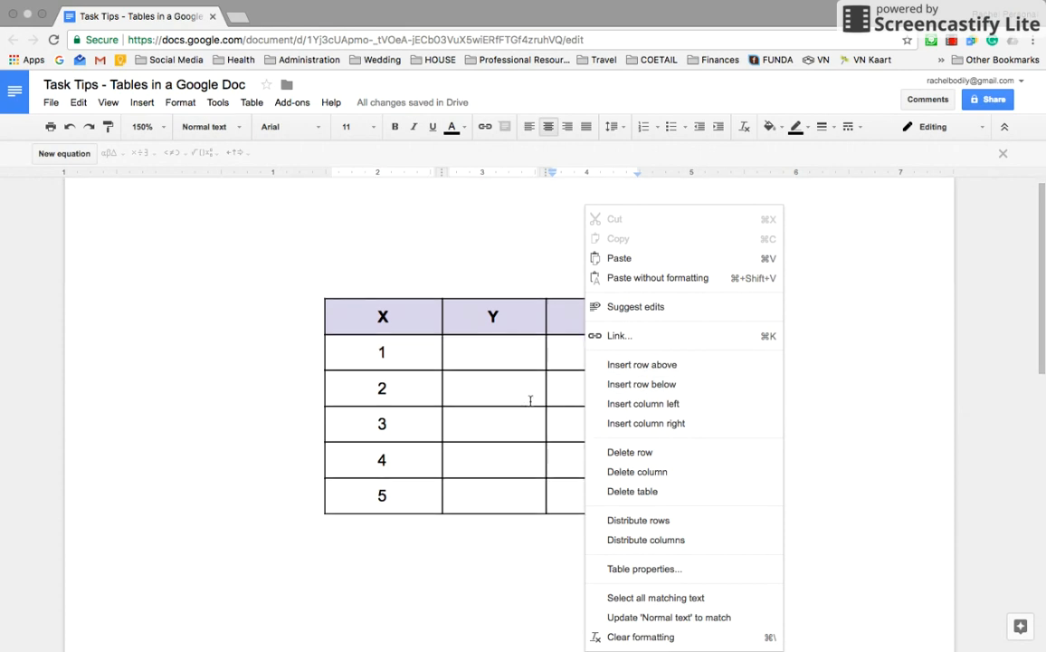
{"action": "left_click", "coordinate": [631, 493]}
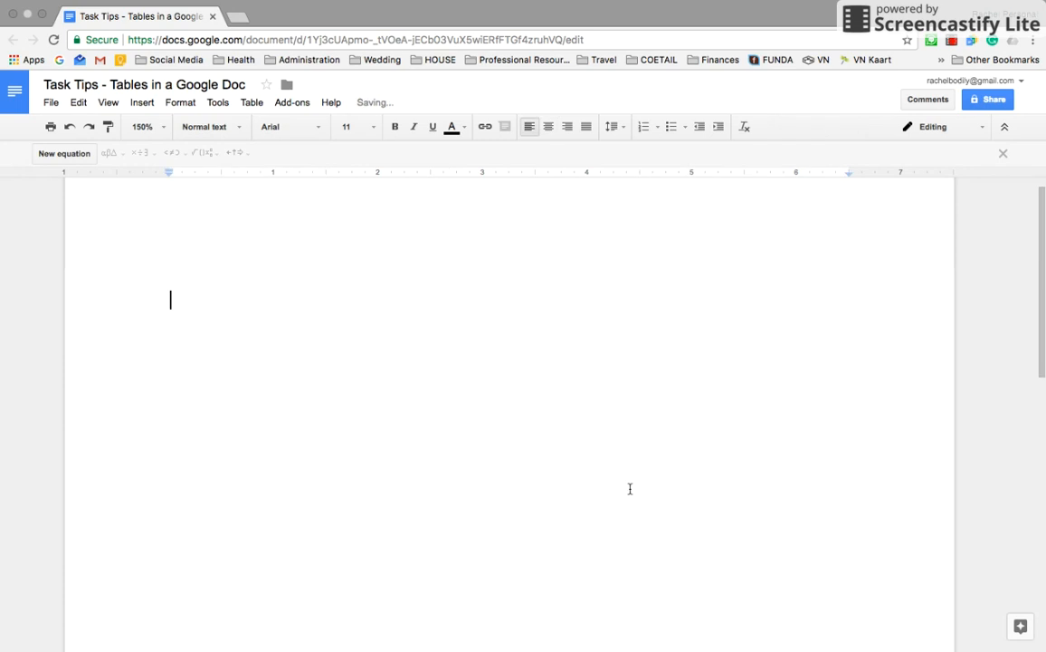
{"action": "key", "text": "ctrl+z"}
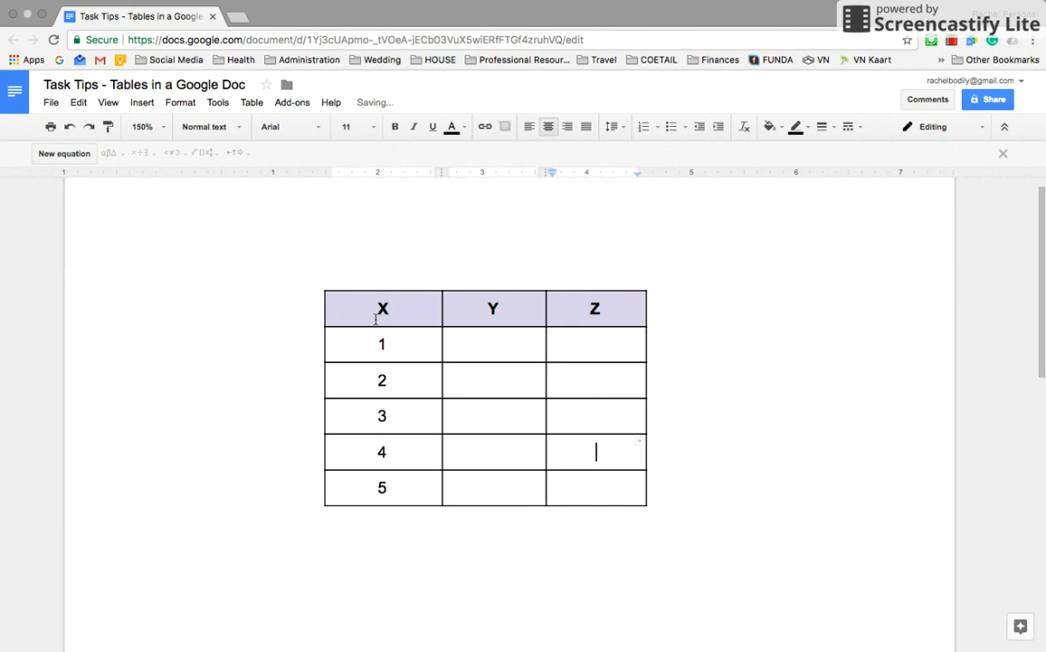
Step: Type 'Solving in 3 different ways' on a new line below the XYZ table
{"action": "scroll", "coordinate": [557, 335], "scroll_direction": "up", "scroll_amount": 1}
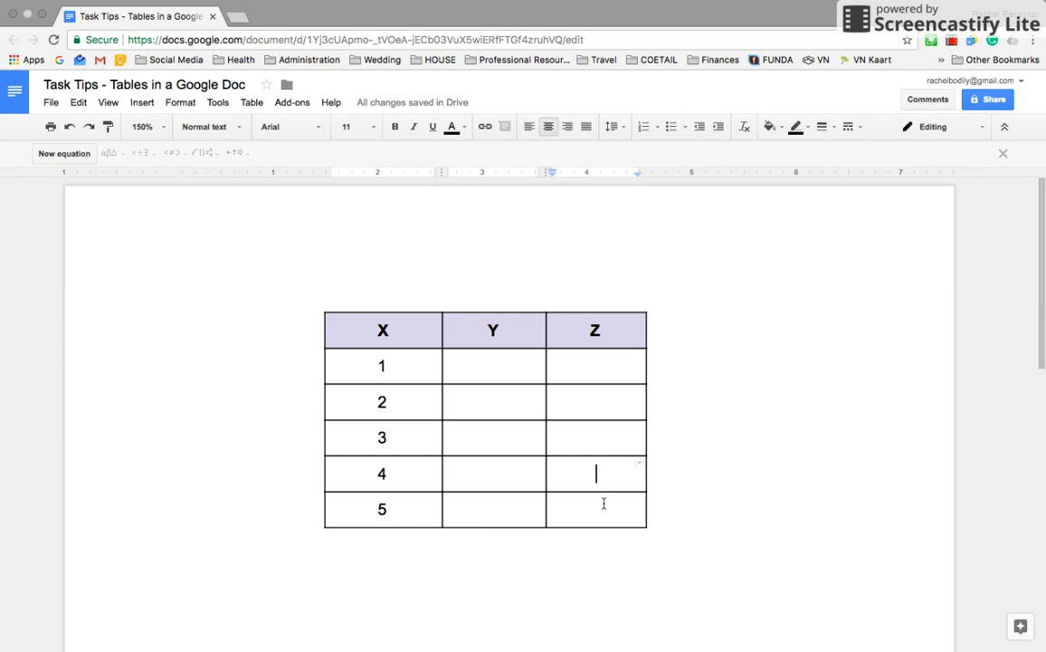
{"action": "scroll", "coordinate": [580, 521], "scroll_direction": "down", "scroll_amount": 1}
{"action": "left_click", "coordinate": [468, 585]}
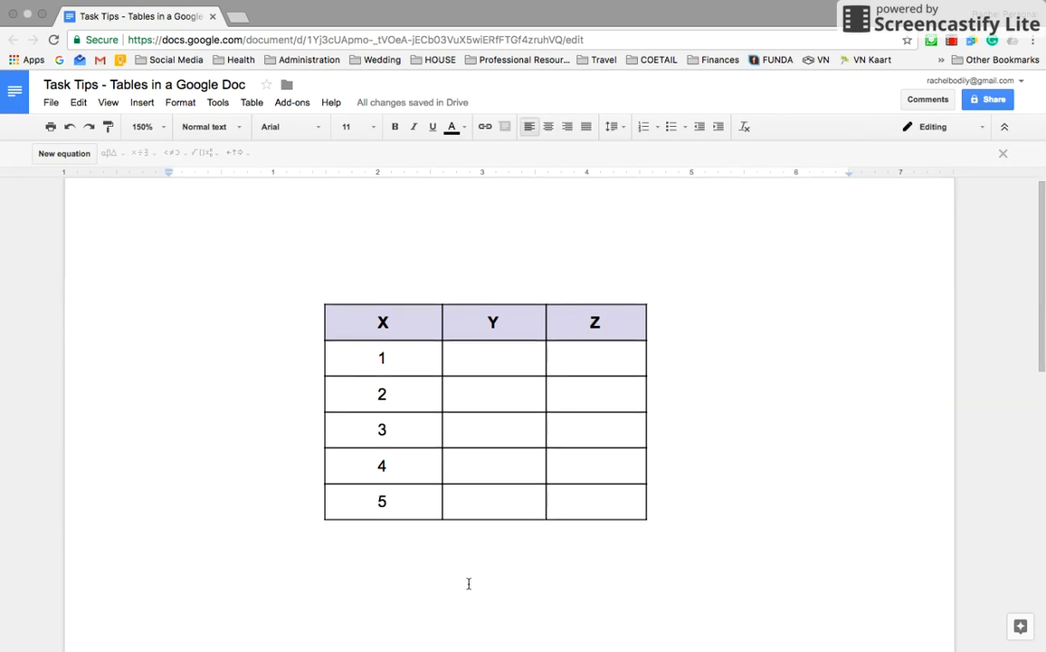
{"action": "key", "text": "Return"}
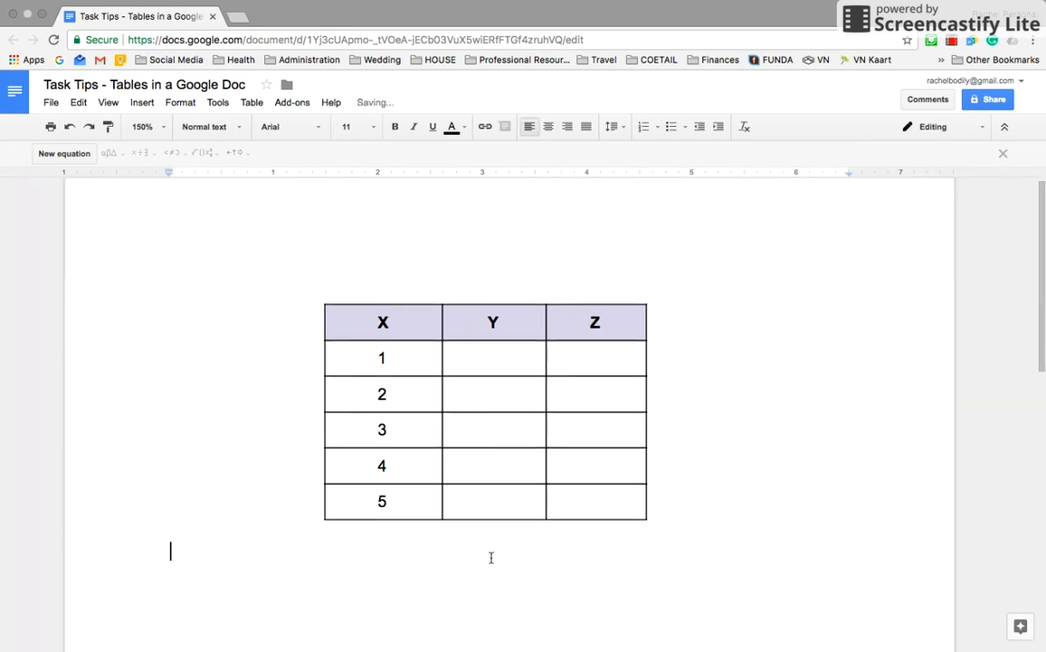
{"action": "type", "text": "Solving "}
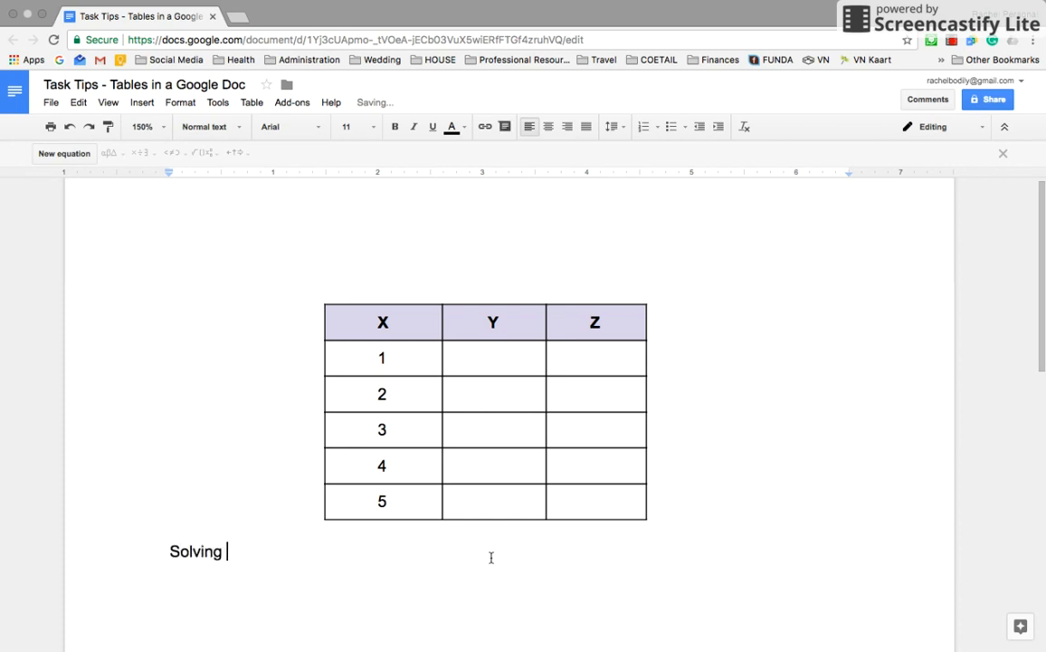
{"action": "type", "text": "in 2 different ways"}
{"action": "key", "text": "Return"}
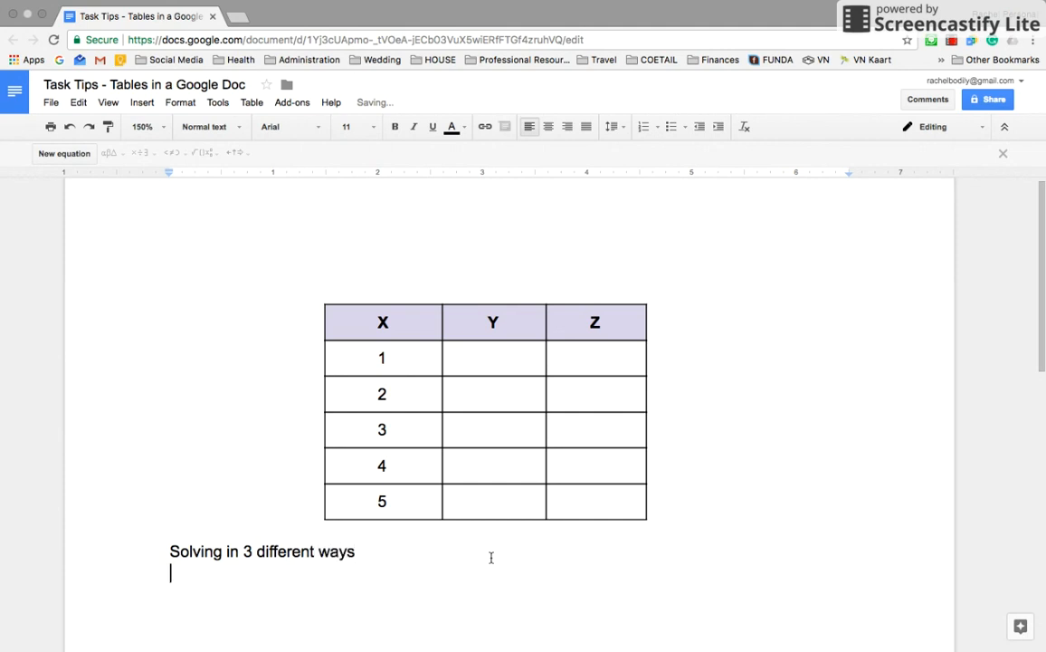
{"action": "left_click", "coordinate": [142, 102]}
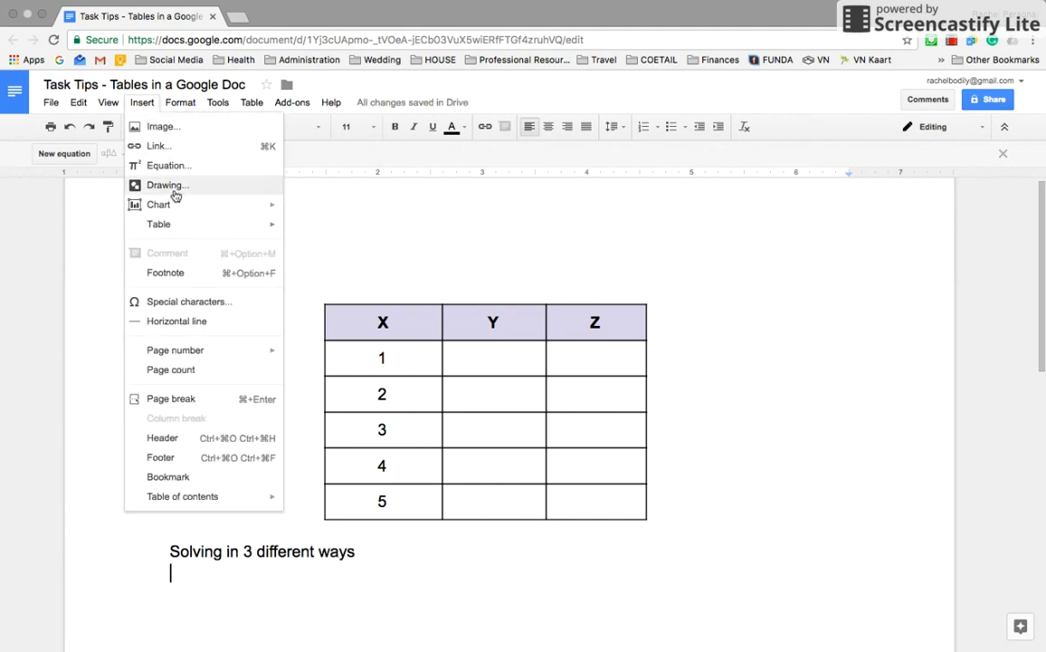
Step: Insert a 3 x 1 table under the 'Solving in 3 different ways' line
{"action": "mouse_move", "coordinate": [175, 225]}
{"action": "left_click", "coordinate": [320, 229]}
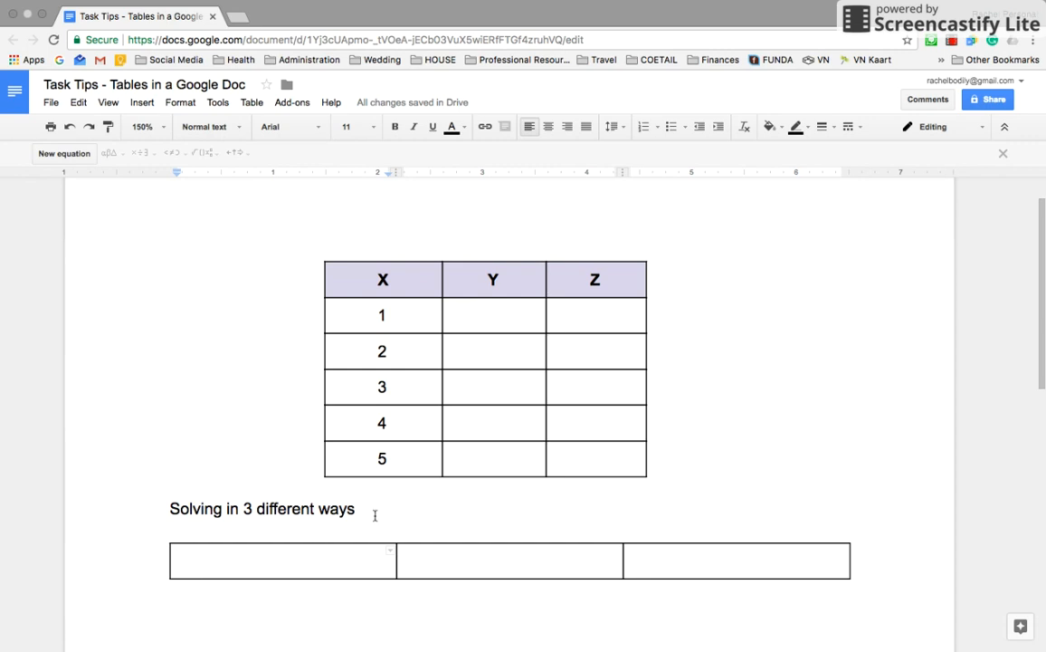
{"action": "scroll", "coordinate": [489, 475], "scroll_direction": "down", "scroll_amount": 1}
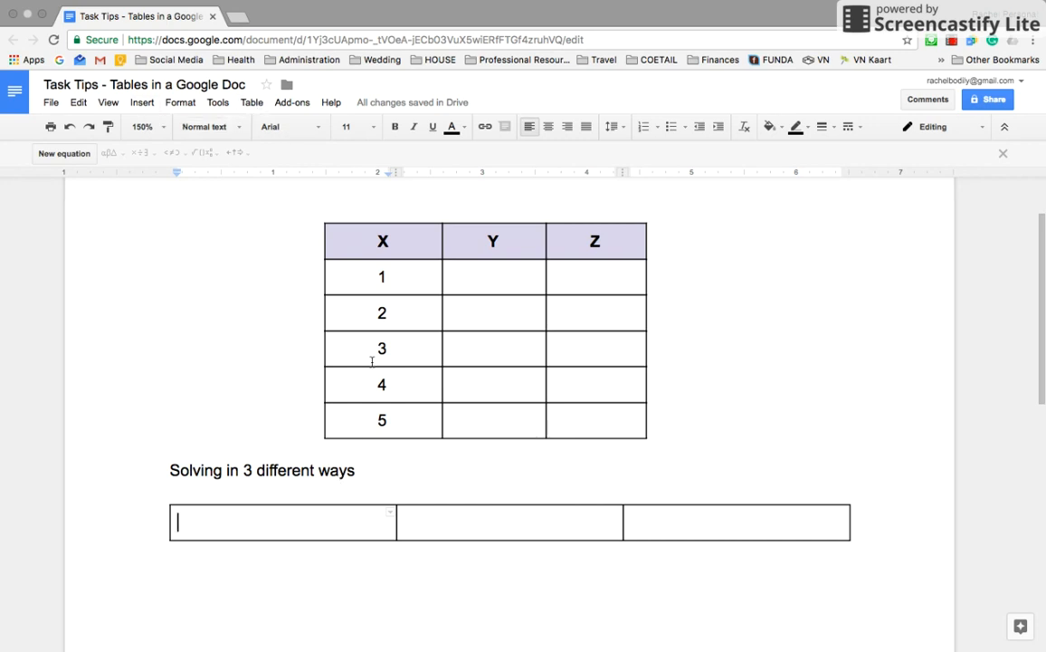
Step: Type five lines (Asd, Asdf, As, asdf, Asdf) in the first cell
{"action": "type", "text": "Asd"}
{"action": "key", "text": "Return"}
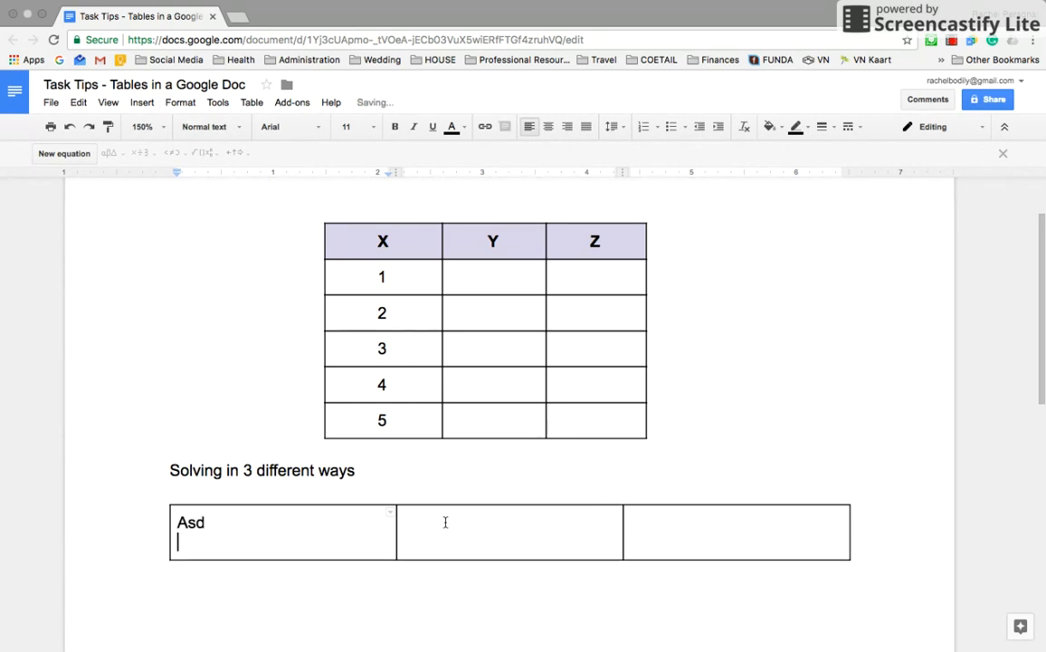
{"action": "type", "text": "Asdf"}
{"action": "key", "text": "Return"}
{"action": "type", "text": "As"}
{"action": "key", "text": "Return"}
{"action": "type", "text": "asdf"}
{"action": "key", "text": "Return"}
{"action": "type", "text": "Asdf"}
{"action": "key", "text": "Return"}
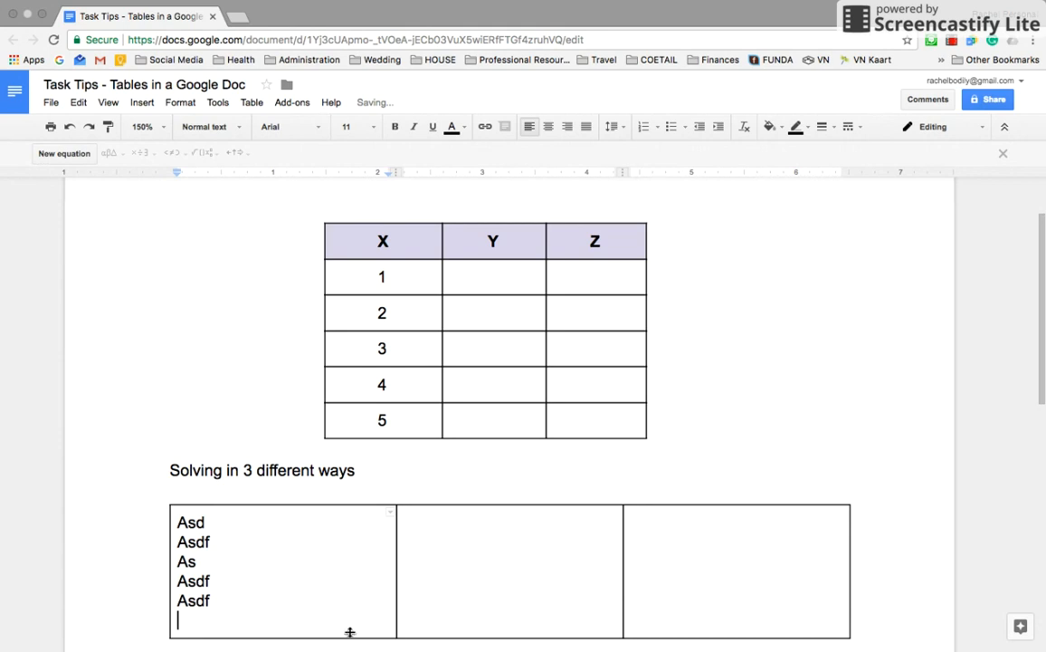
Step: Copy the first cell's lines and paste them into the second and third cells
{"action": "key", "text": "shift+Up"}
{"action": "key", "text": "shift+Up"}
{"action": "key", "text": "shift+Up"}
{"action": "key", "text": "shift+Up"}
{"action": "key", "text": "shift+Up"}
{"action": "key", "text": "ctrl+c"}
{"action": "left_click", "coordinate": [414, 545]}
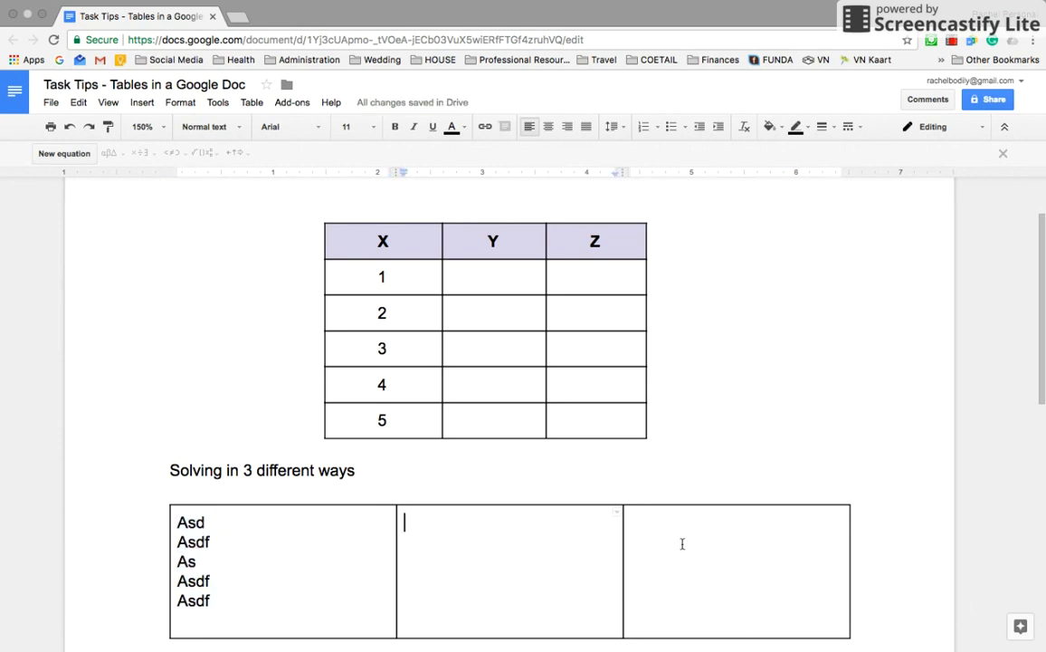
{"action": "key", "text": "ctrl+v"}
{"action": "left_click", "coordinate": [715, 538]}
{"action": "key", "text": "ctrl+v"}
Step: Center-align the text in all three cells of the lower table
{"action": "left_click_drag", "start_coordinate": [729, 568], "coordinate": [269, 584]}
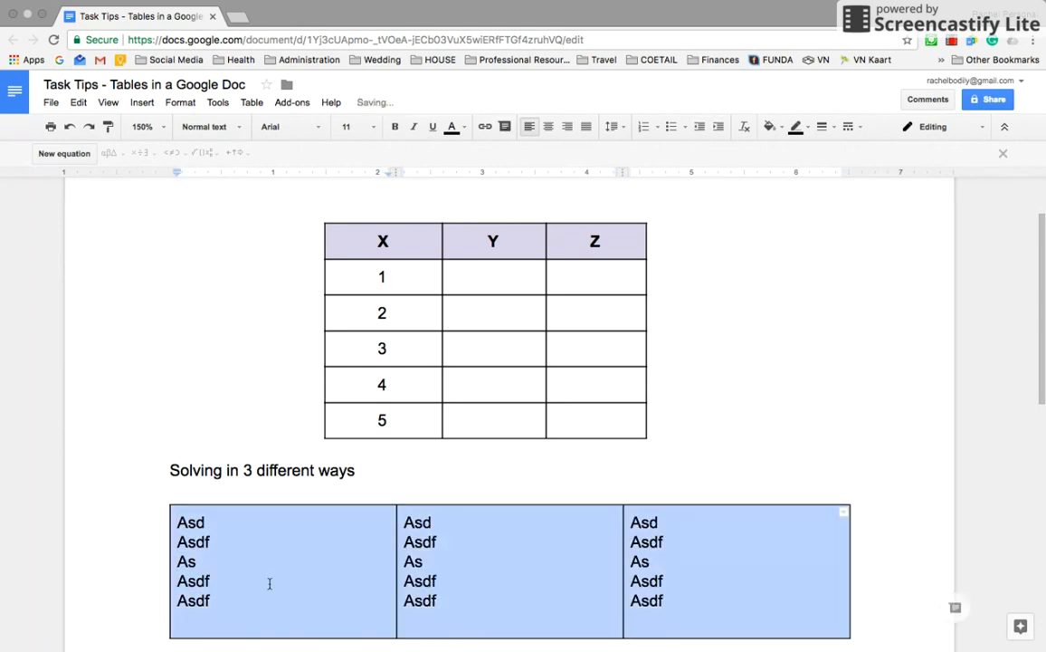
{"action": "left_click", "coordinate": [549, 127]}
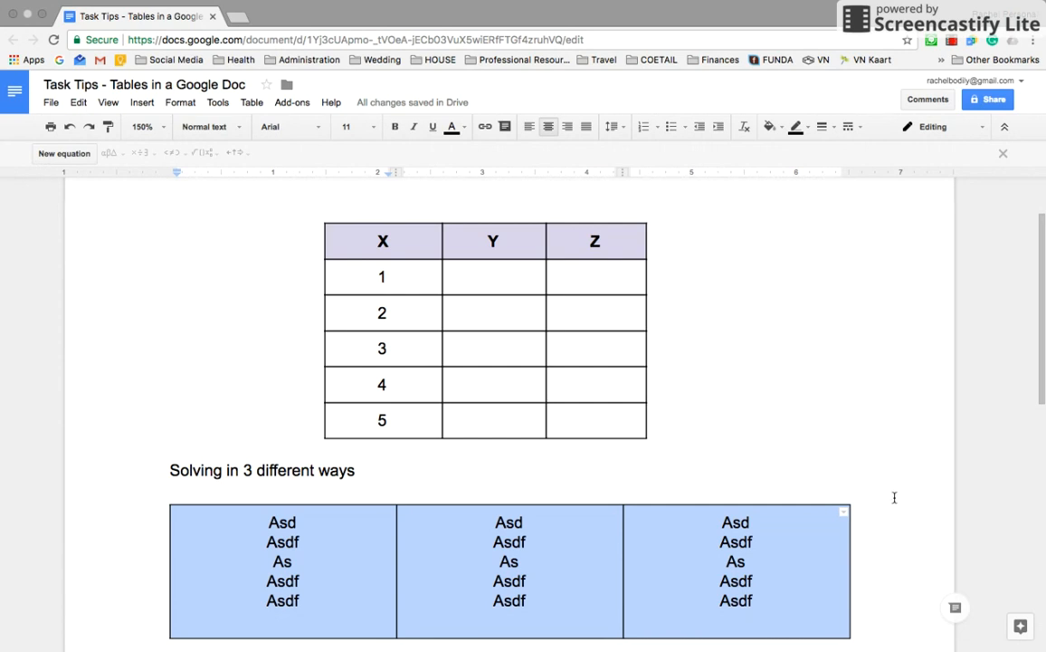
{"action": "mouse_move", "coordinate": [560, 2]}
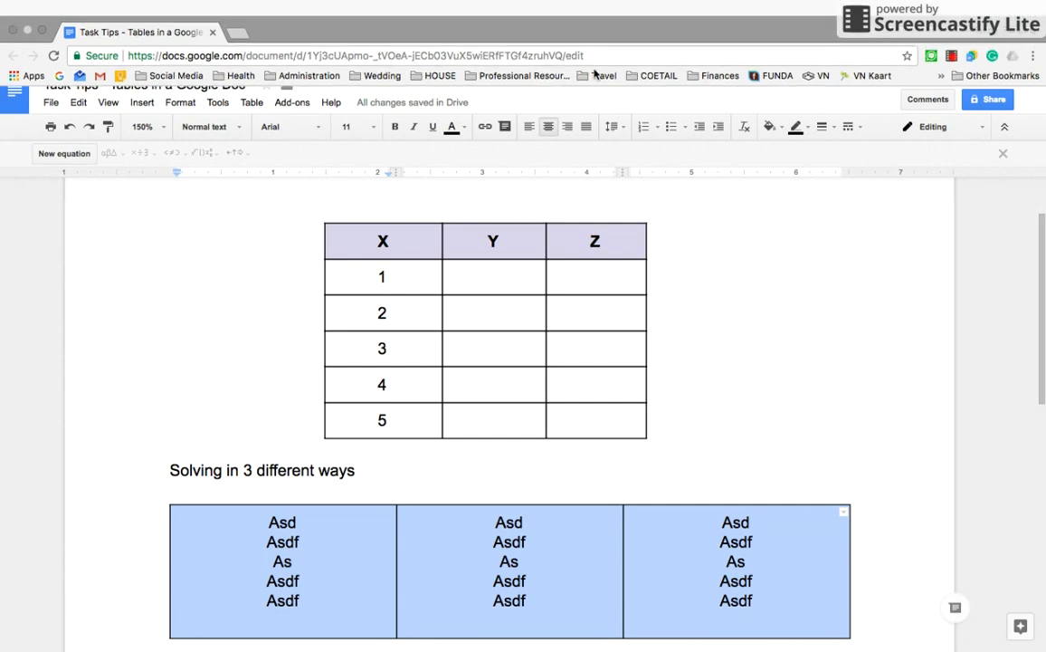